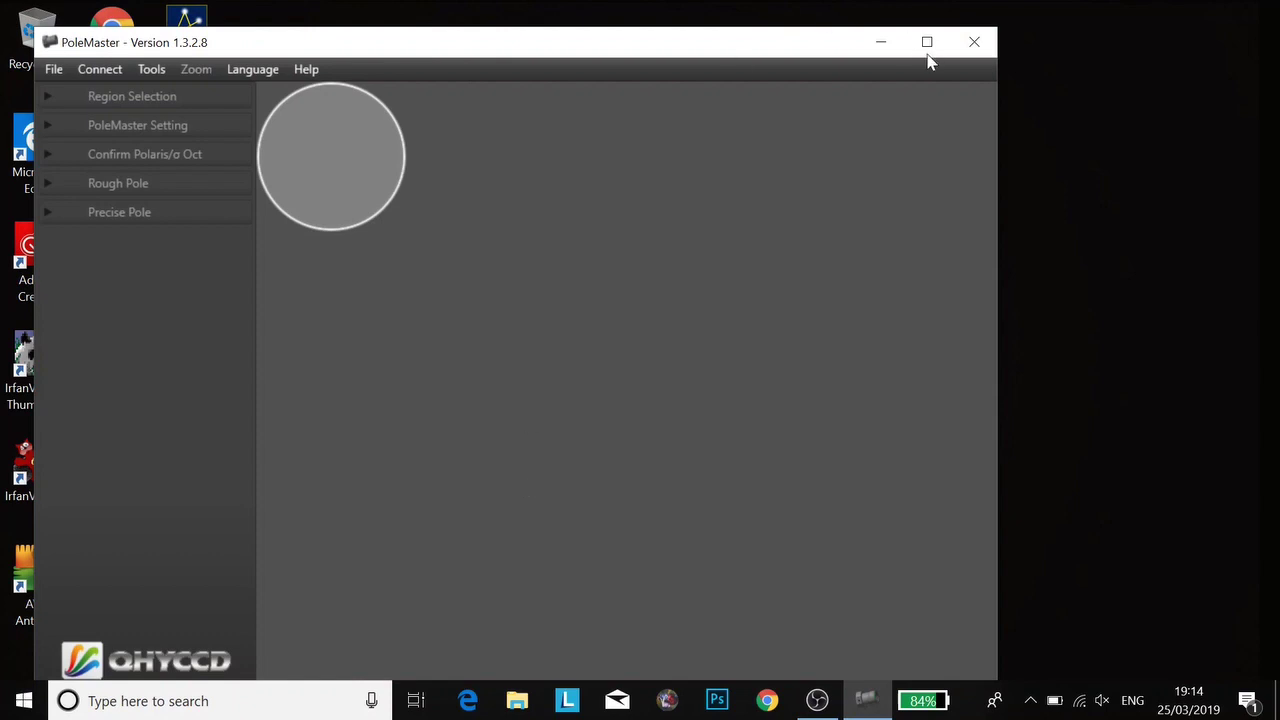
Connect the PoleMaster camera, check that OBS is still recording, and maximize the PoleMaster window.
click(106, 76)
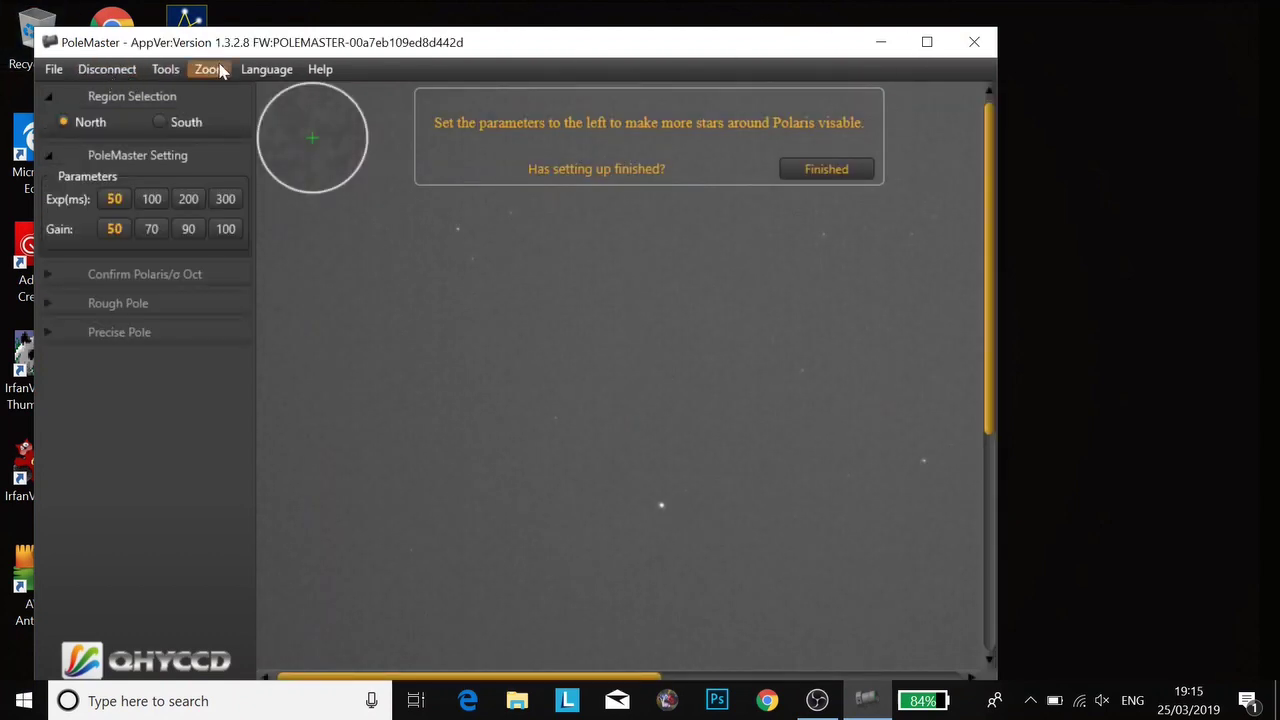
click(818, 701)
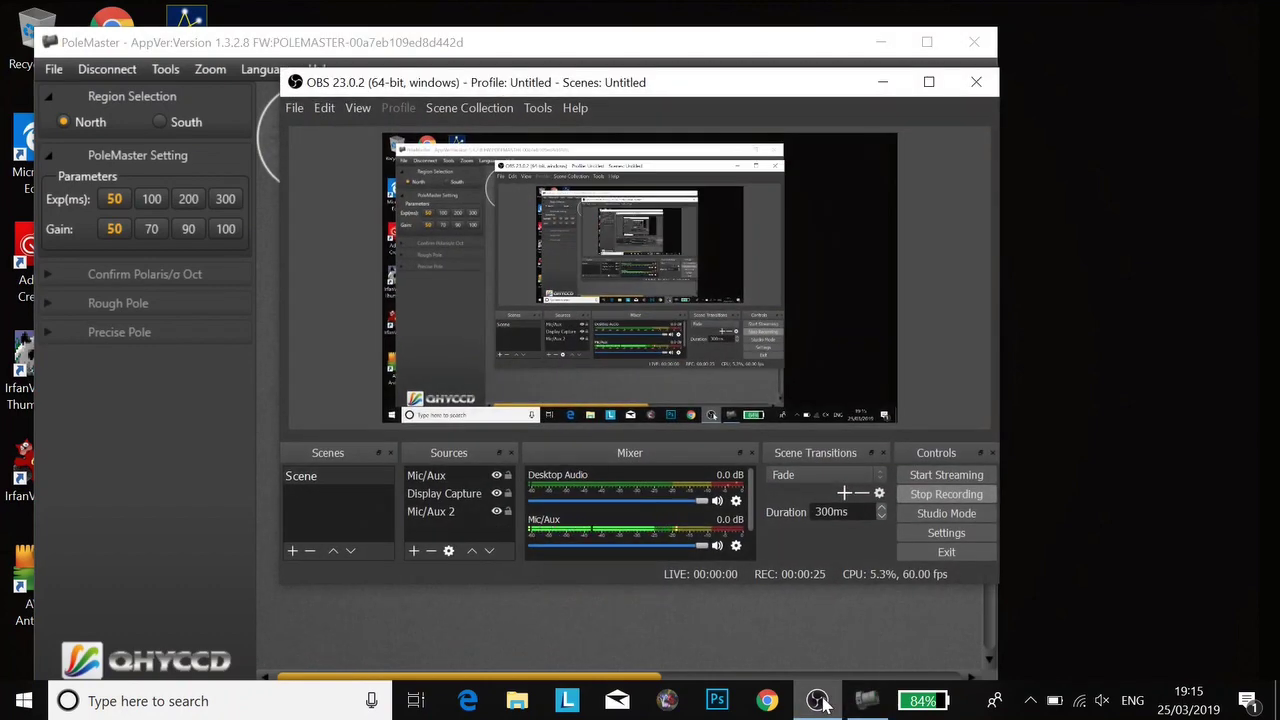
click(883, 82)
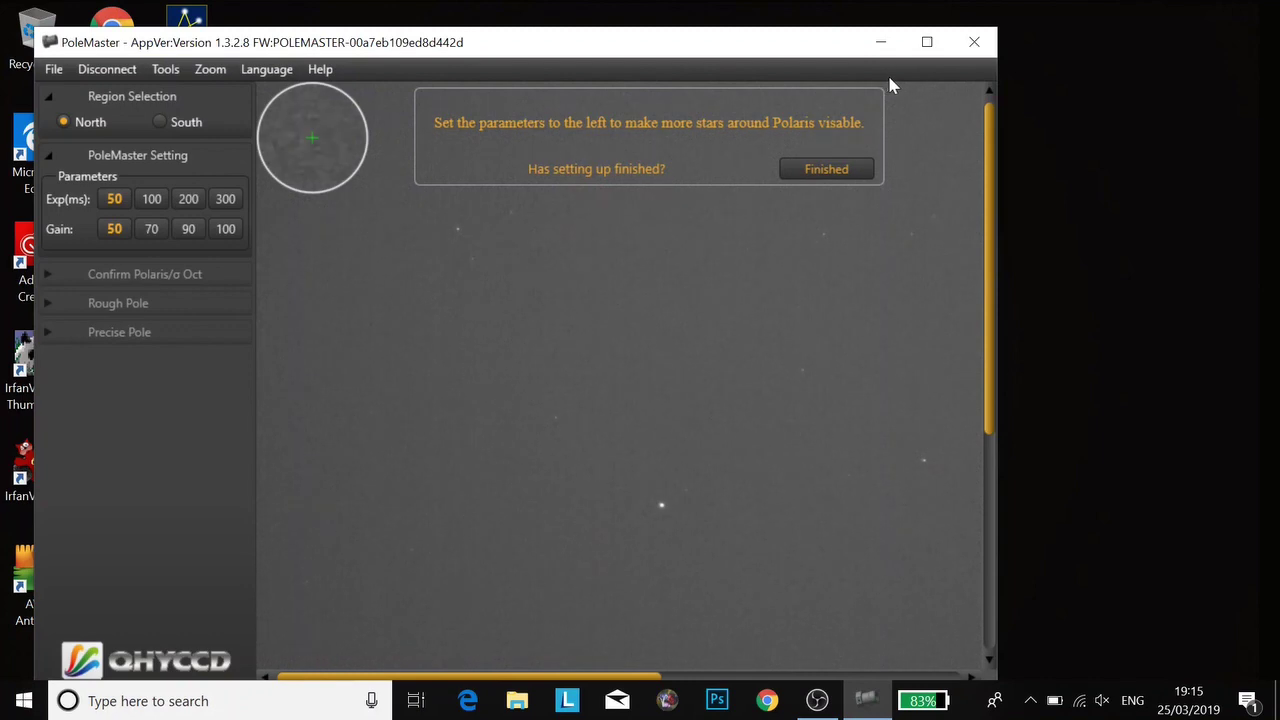
click(926, 42)
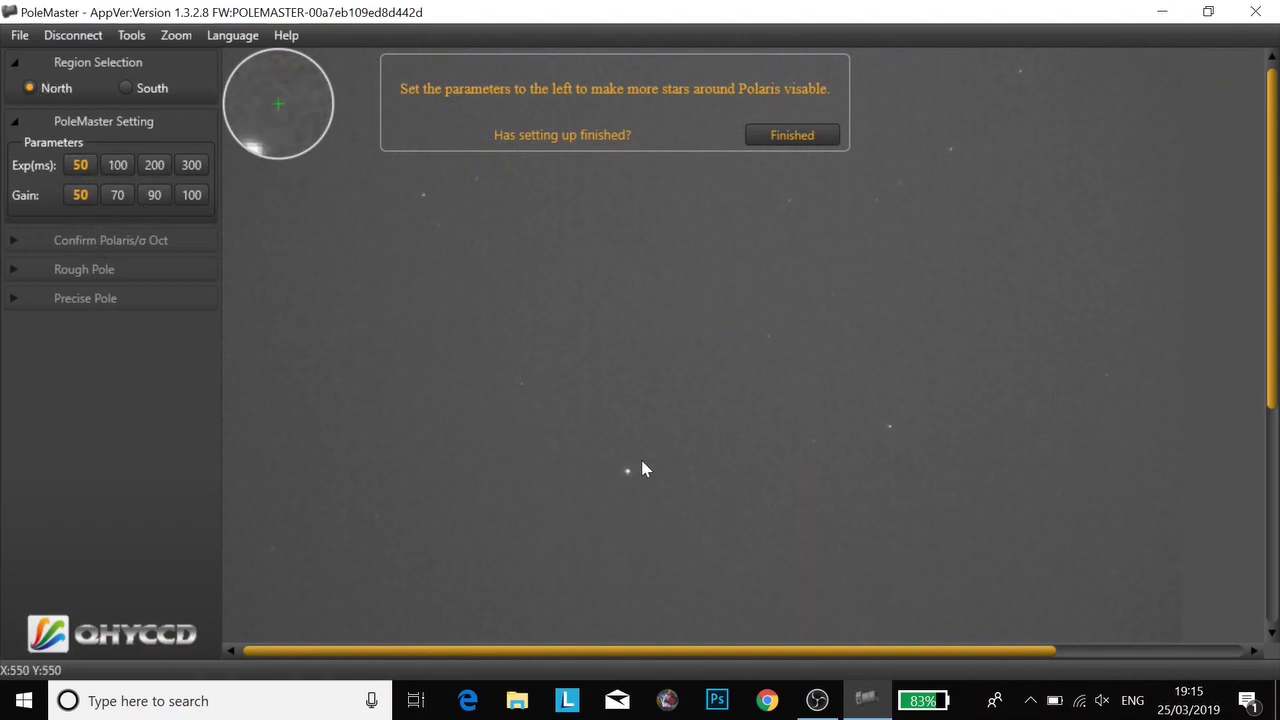
Accept the exposure and gain settings, and place the star template on Polaris, rotating it until its circles match the surrounding stars.
click(805, 147)
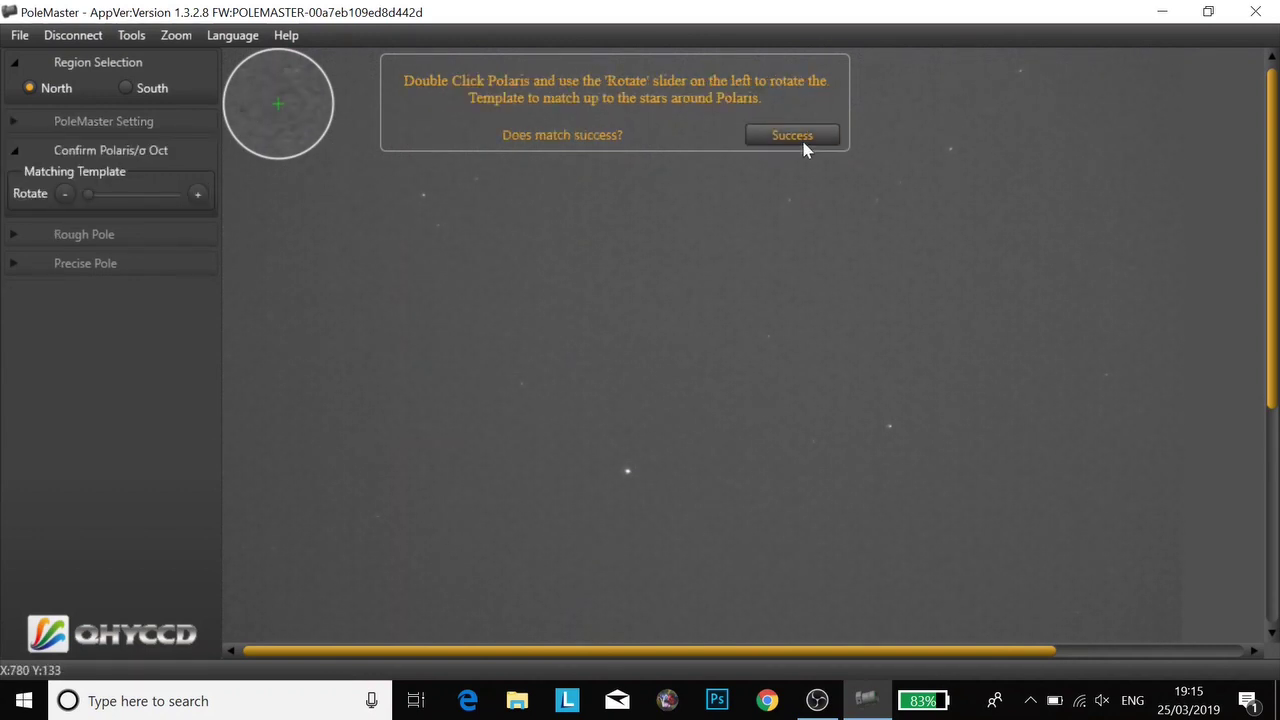
double_click(628, 474)
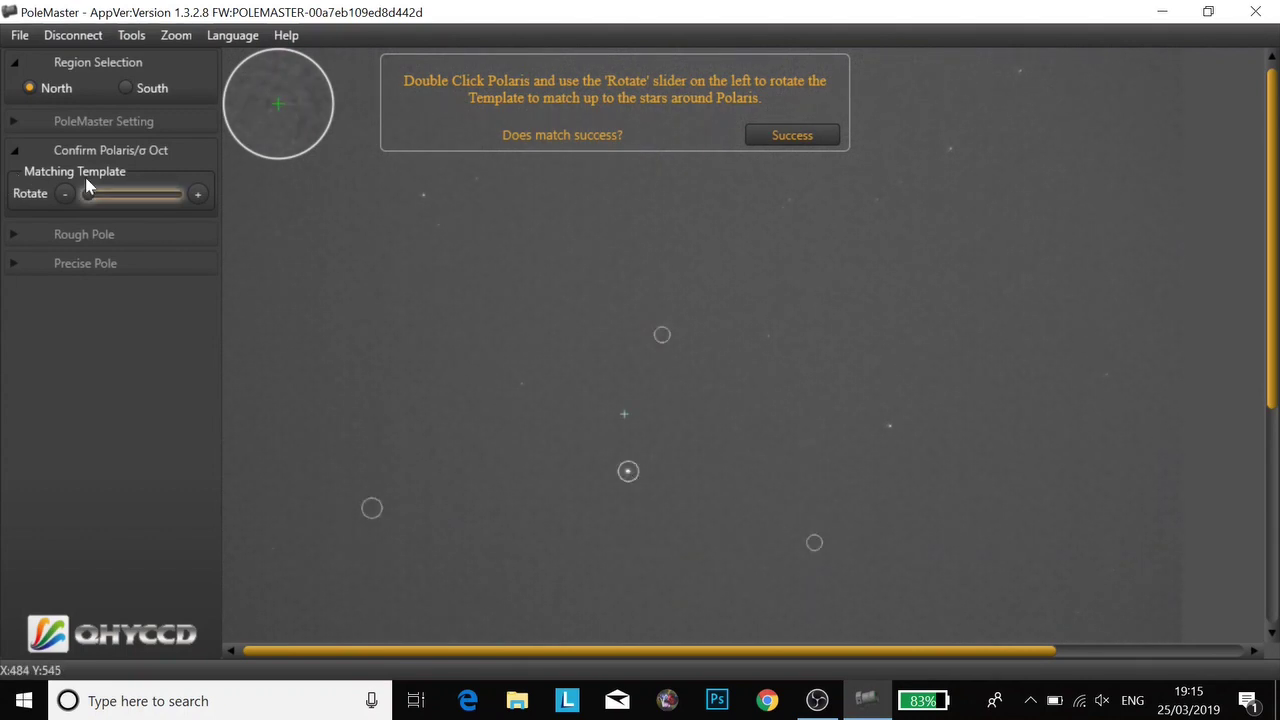
click(195, 195)
click(195, 195)
click(195, 195)
click(195, 195)
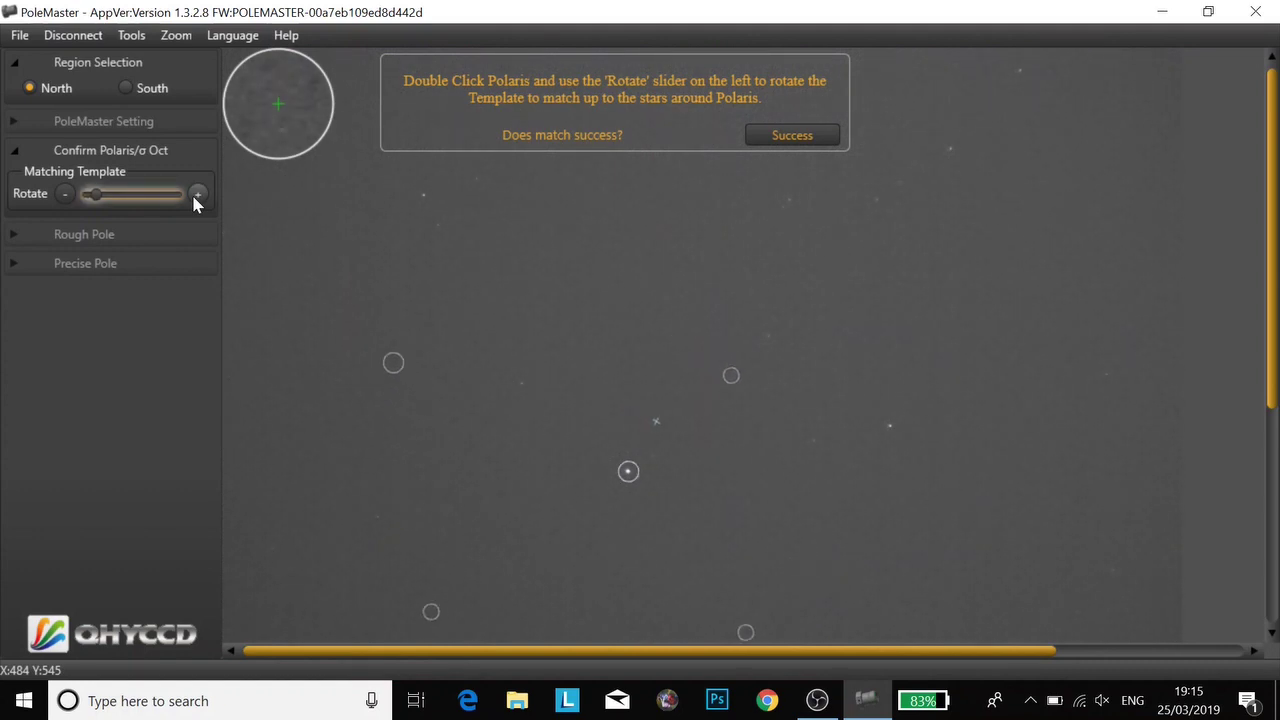
click(195, 195)
click(195, 195)
click(195, 195)
click(195, 195)
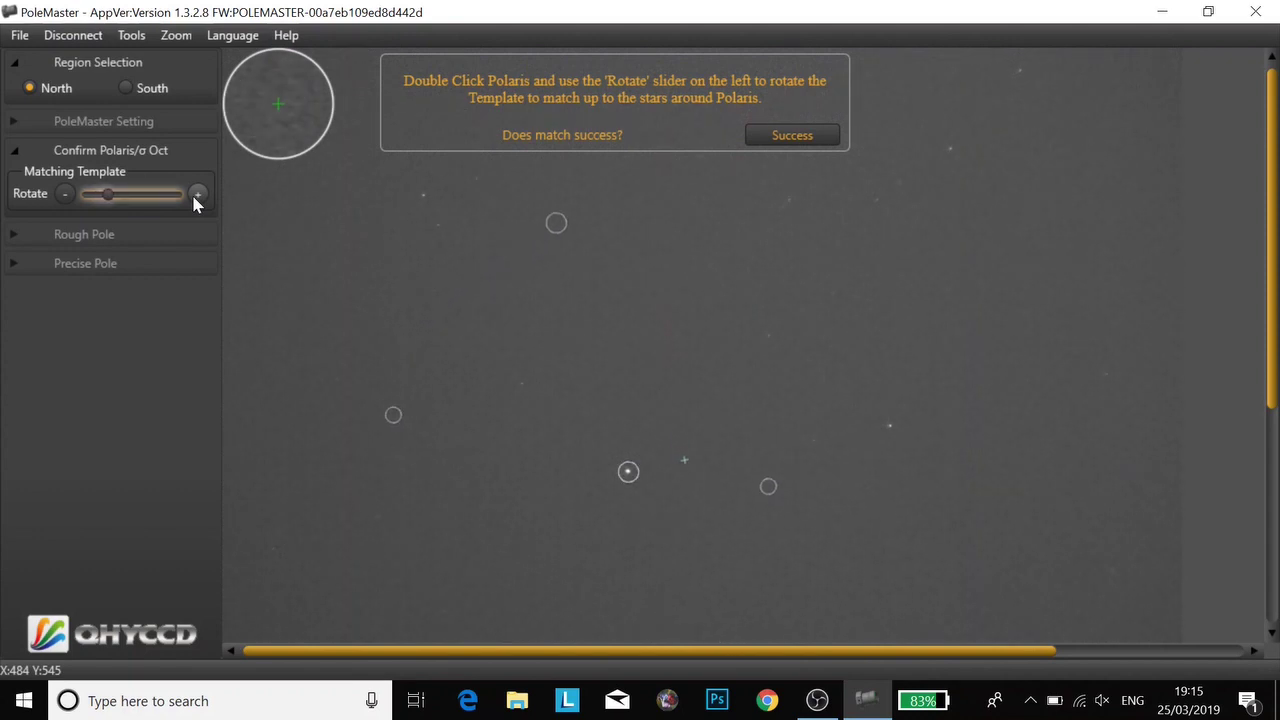
click(195, 195)
click(195, 195)
click(195, 195)
click(195, 195)
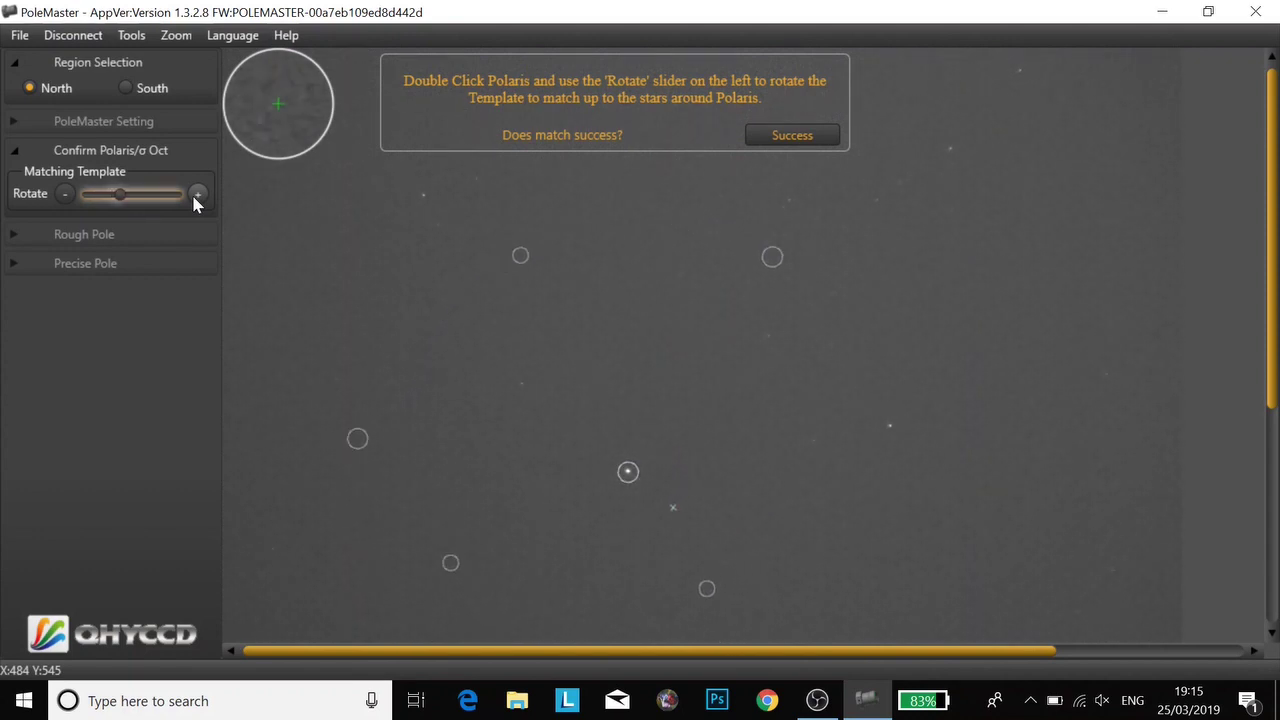
click(195, 195)
click(195, 195)
click(195, 195)
click(195, 195)
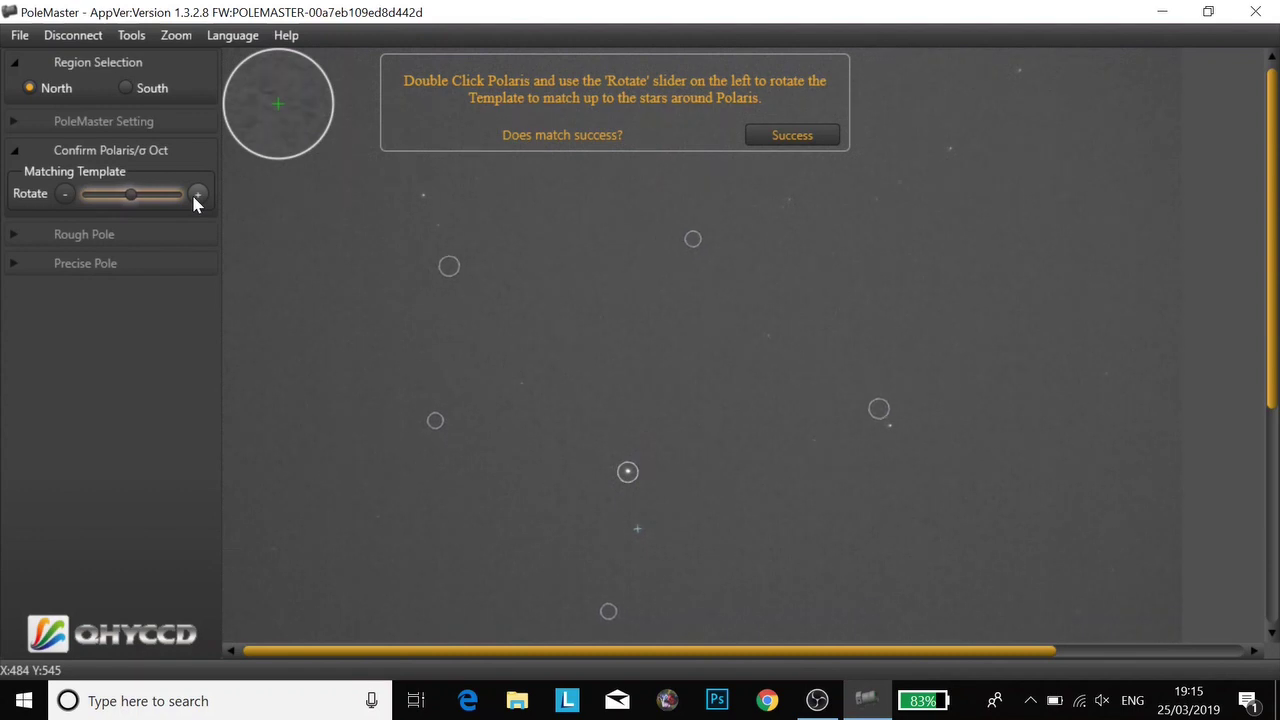
click(195, 195)
click(196, 195)
click(196, 195)
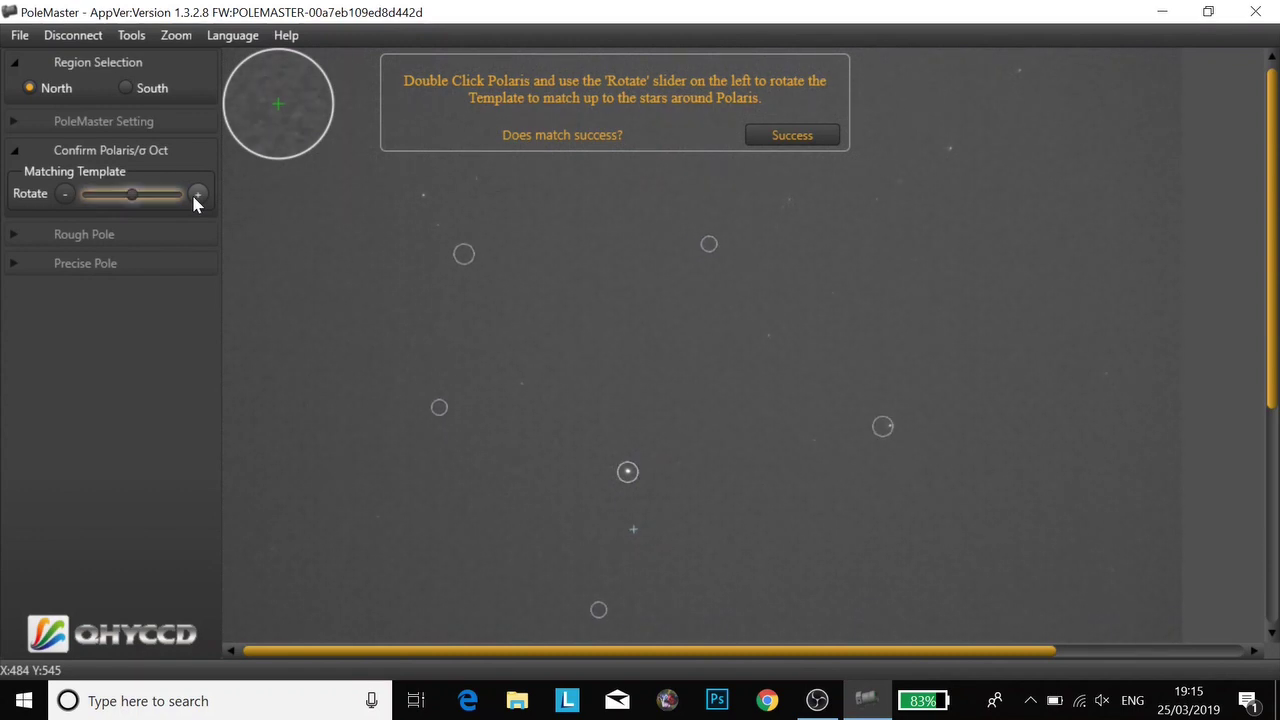
click(196, 195)
click(196, 195)
click(196, 195)
click(196, 195)
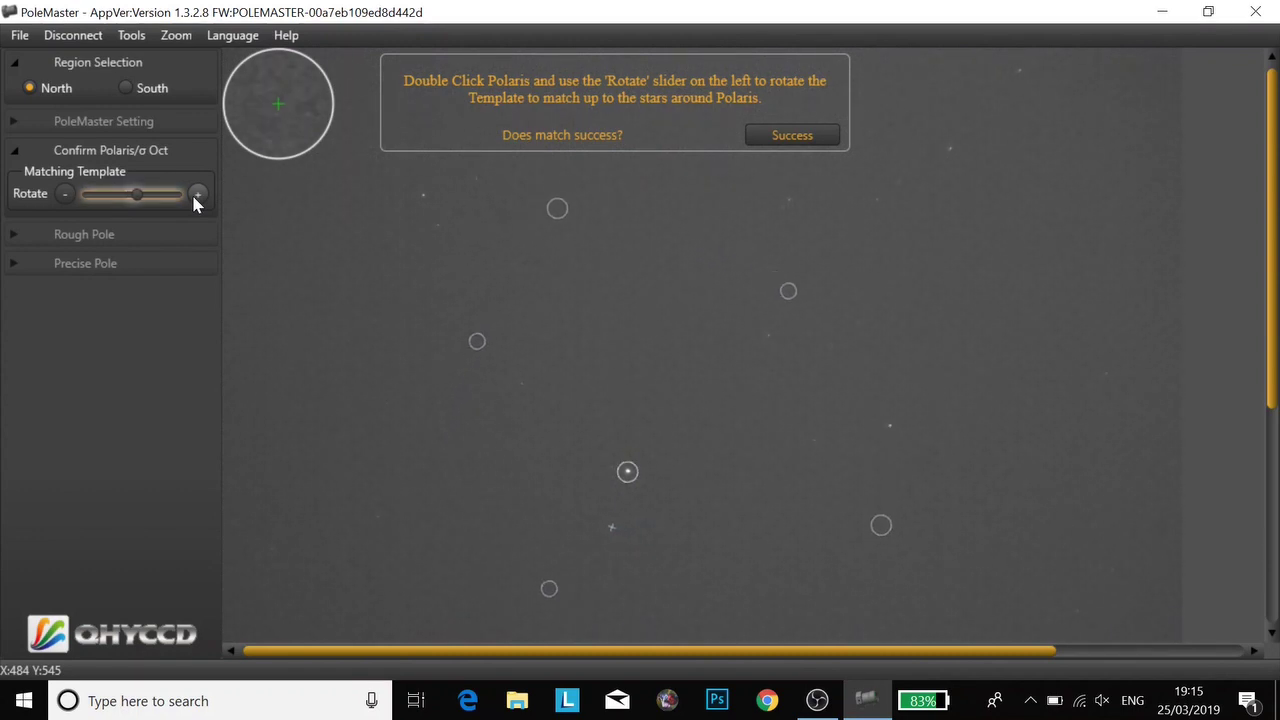
click(196, 195)
click(196, 195)
click(196, 195)
click(196, 195)
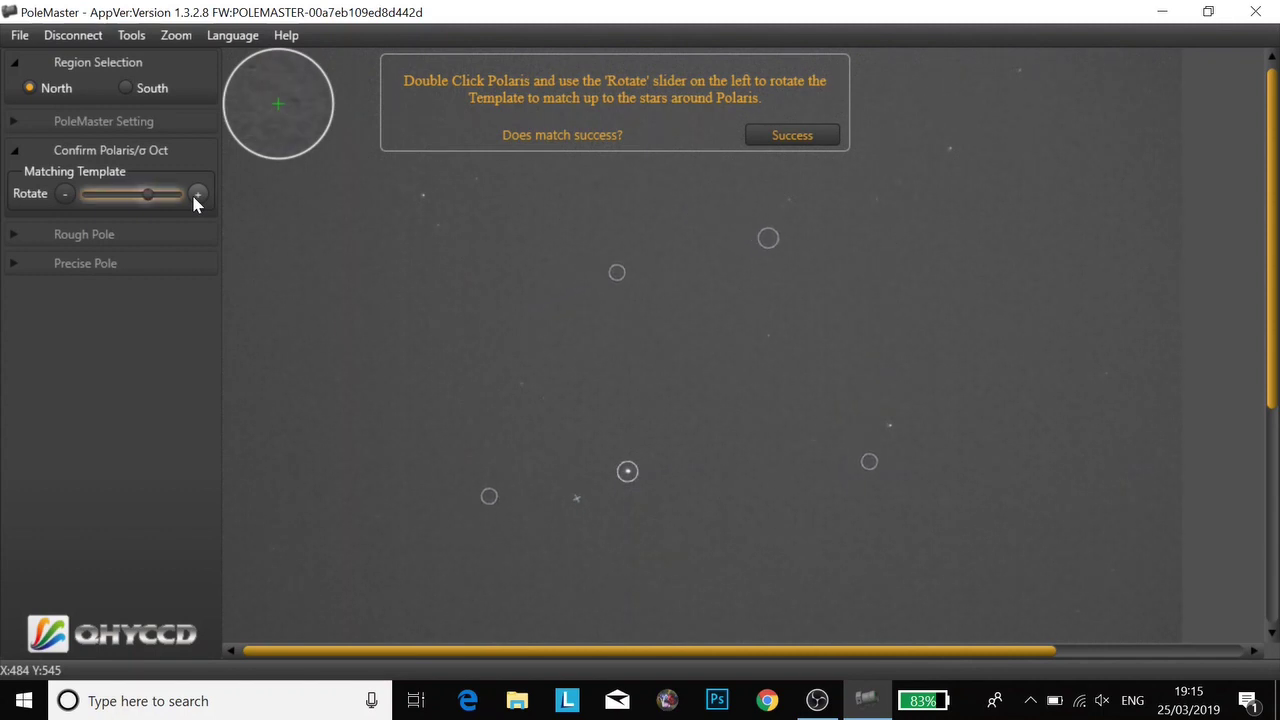
click(196, 195)
click(196, 195)
click(196, 195)
click(196, 195)
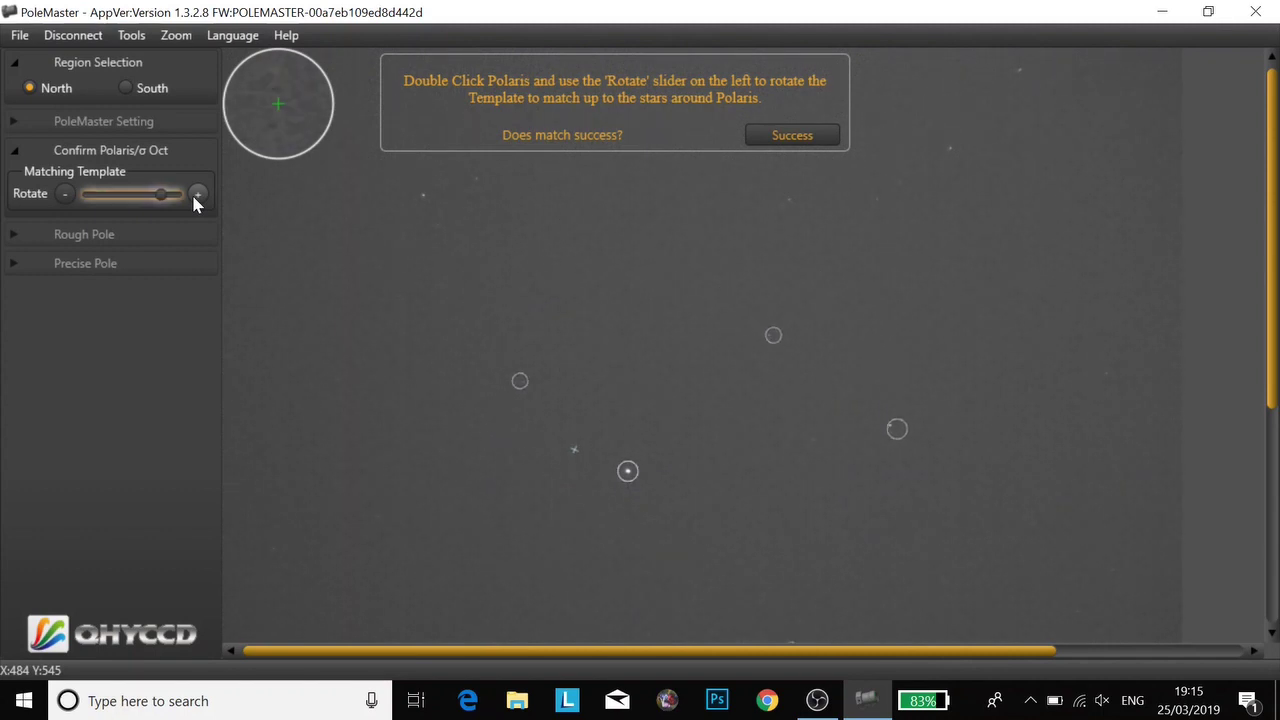
click(196, 195)
click(196, 195)
click(196, 195)
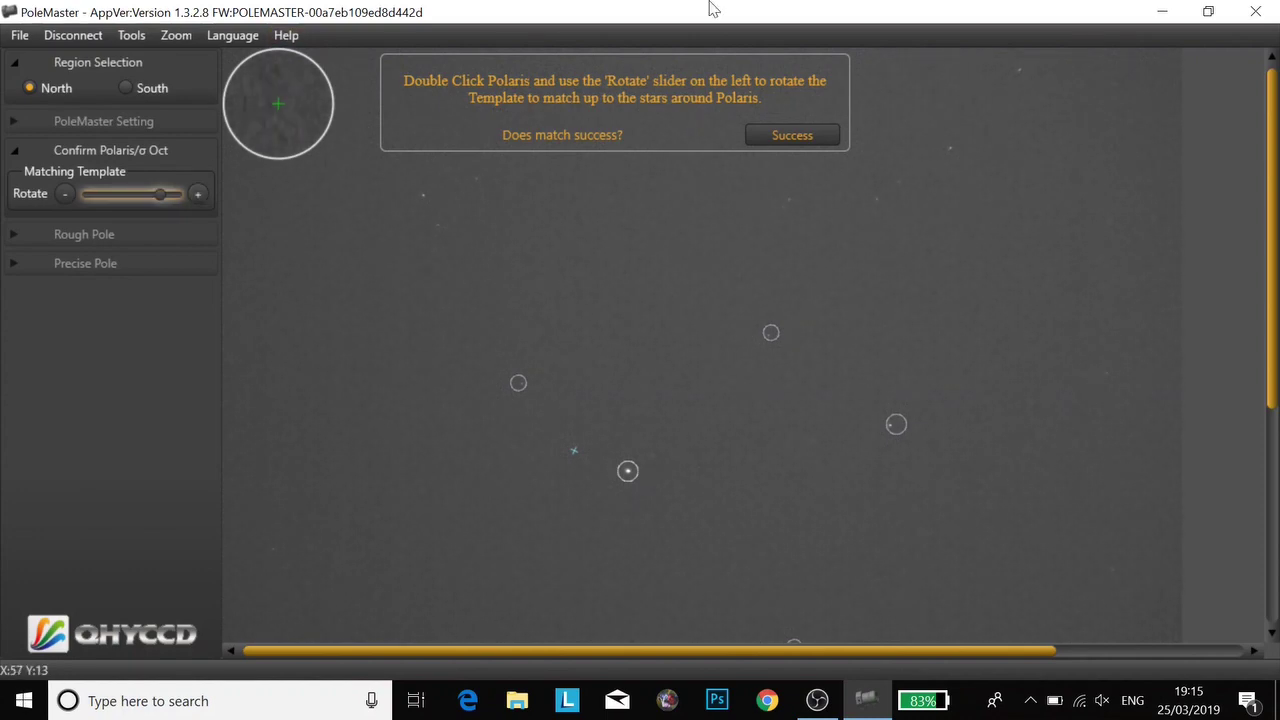
click(815, 135)
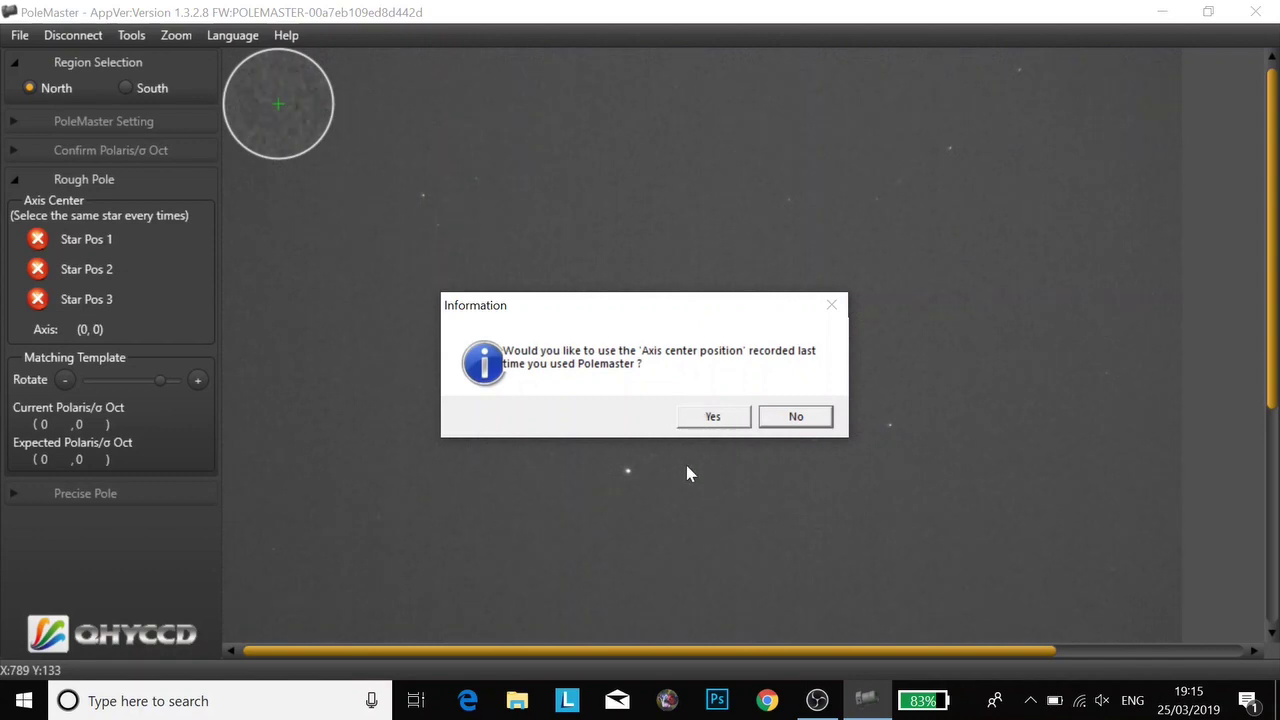
Decline the recorded axis center and determine a new one by marking the same non-Polaris star at three RA positions.
click(815, 417)
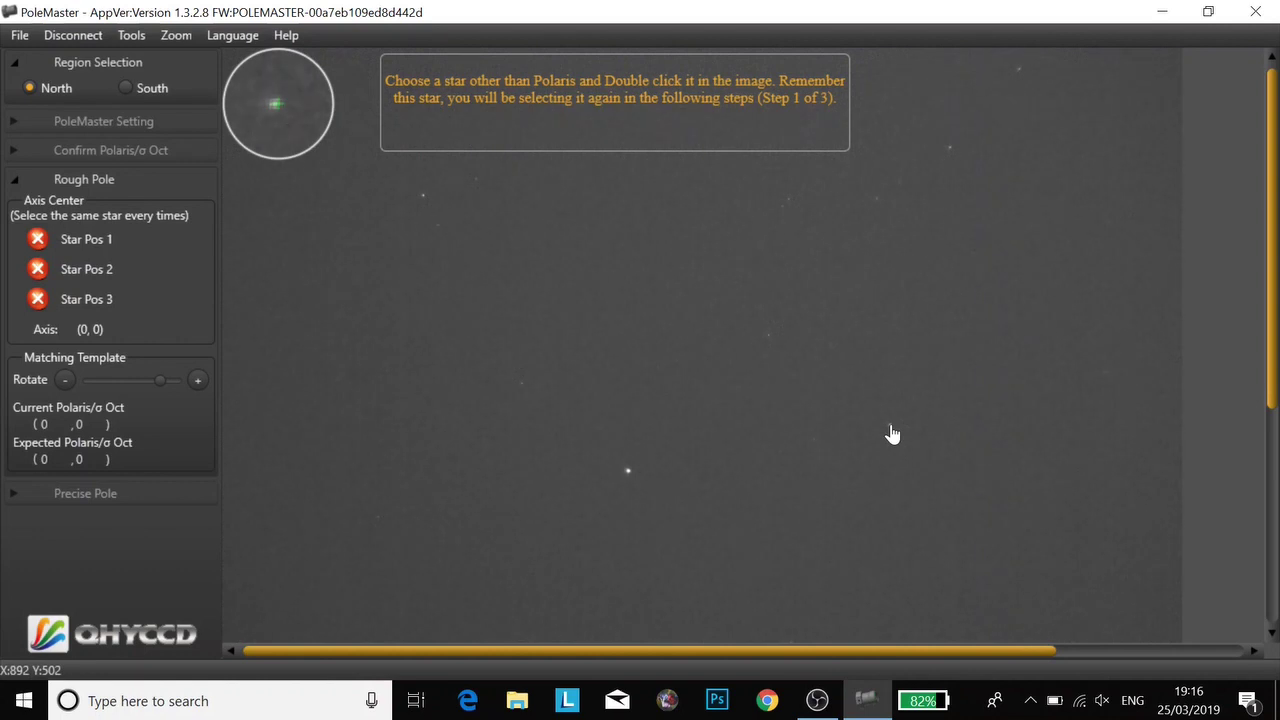
double_click(892, 434)
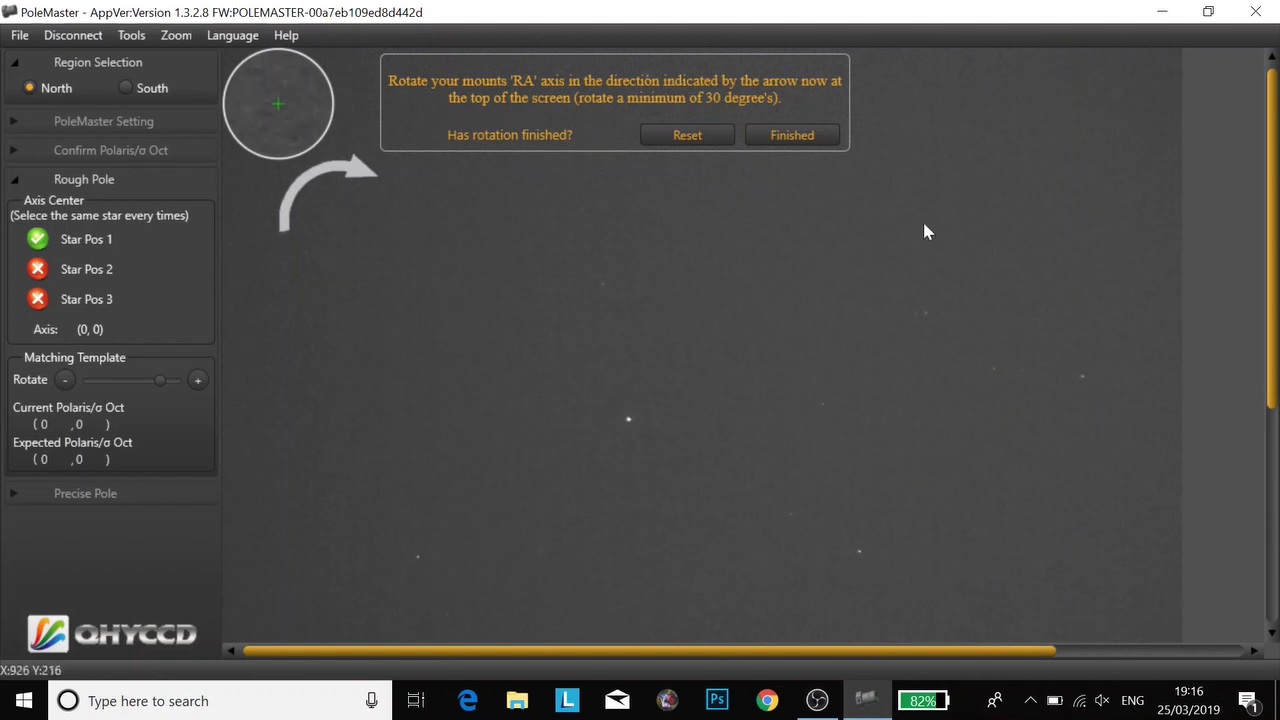
click(795, 148)
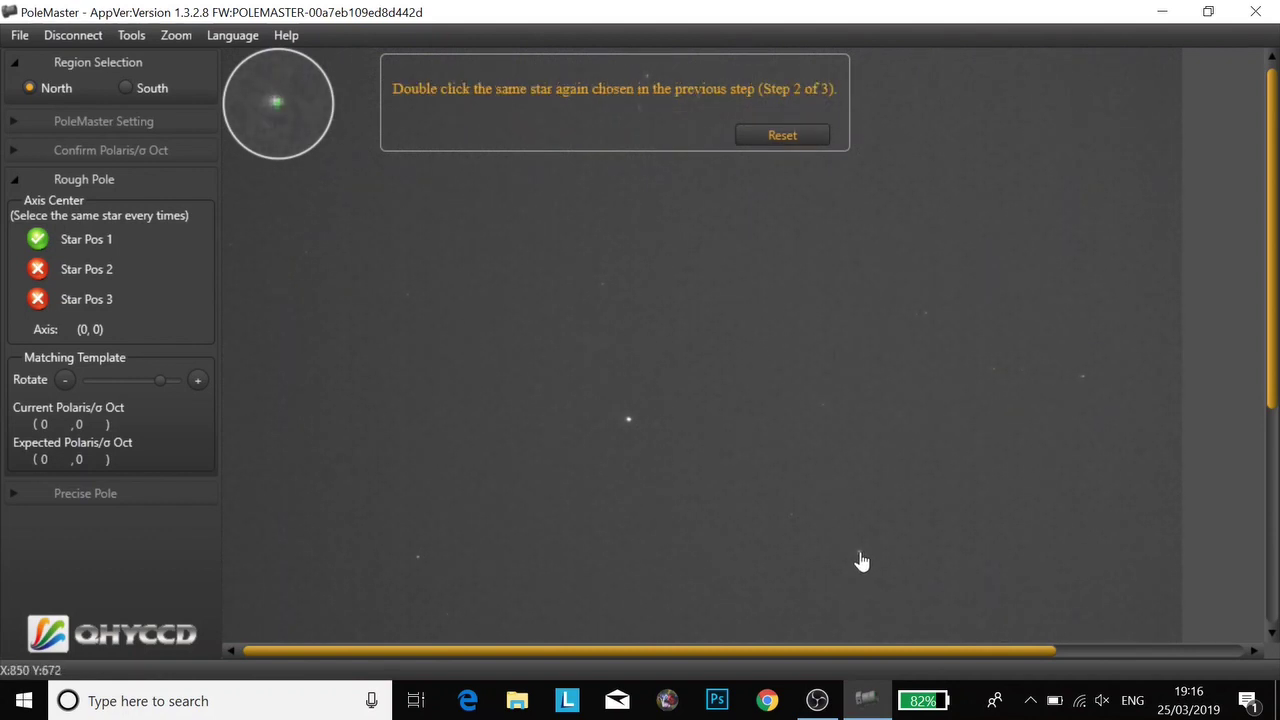
double_click(860, 552)
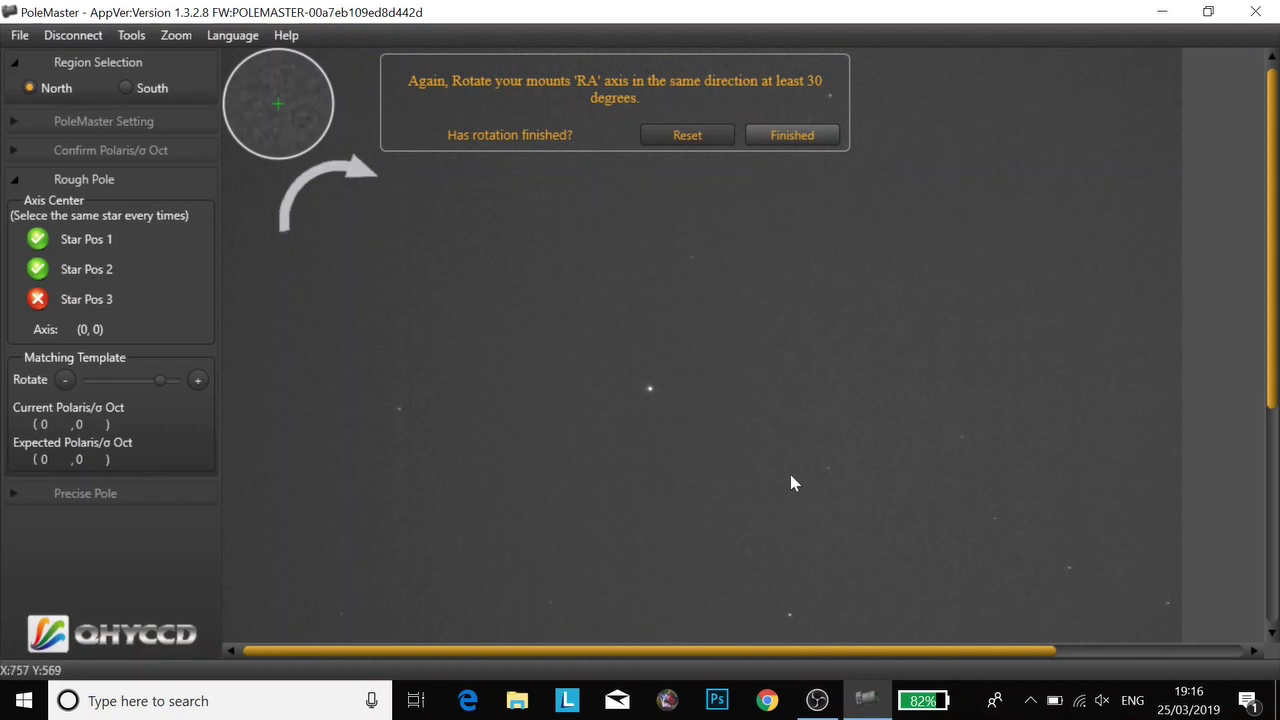
click(806, 136)
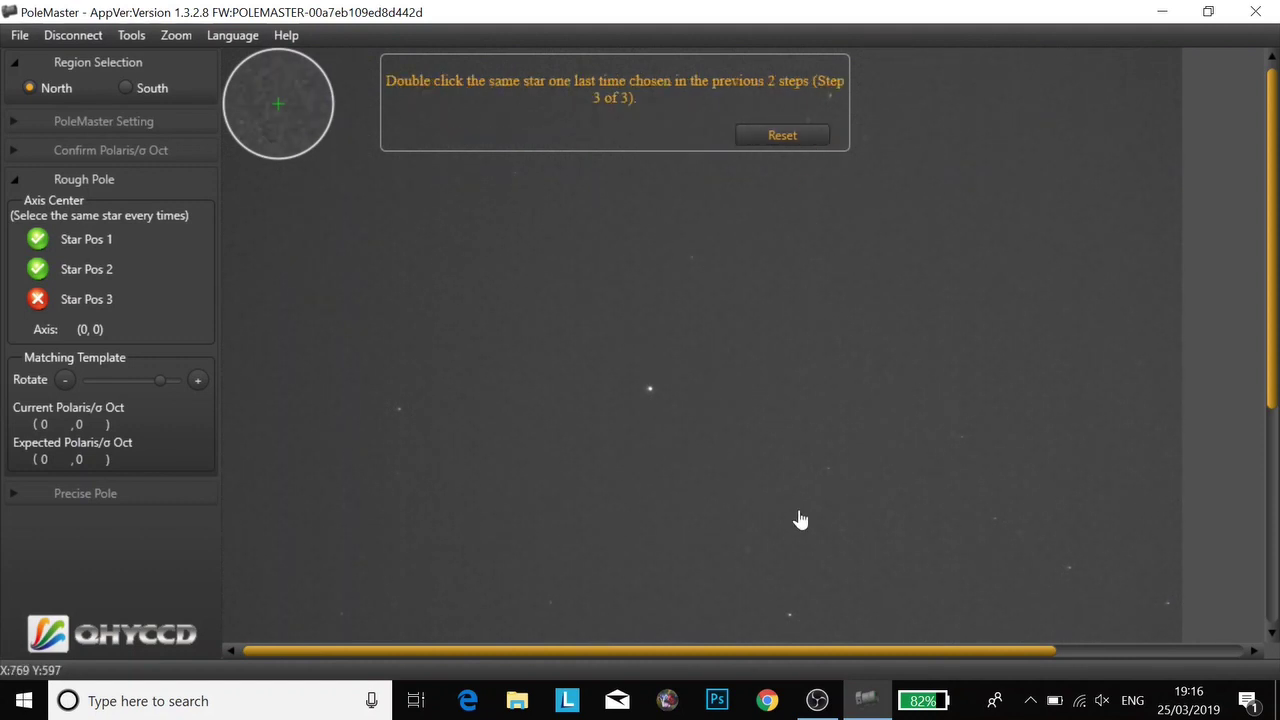
double_click(791, 623)
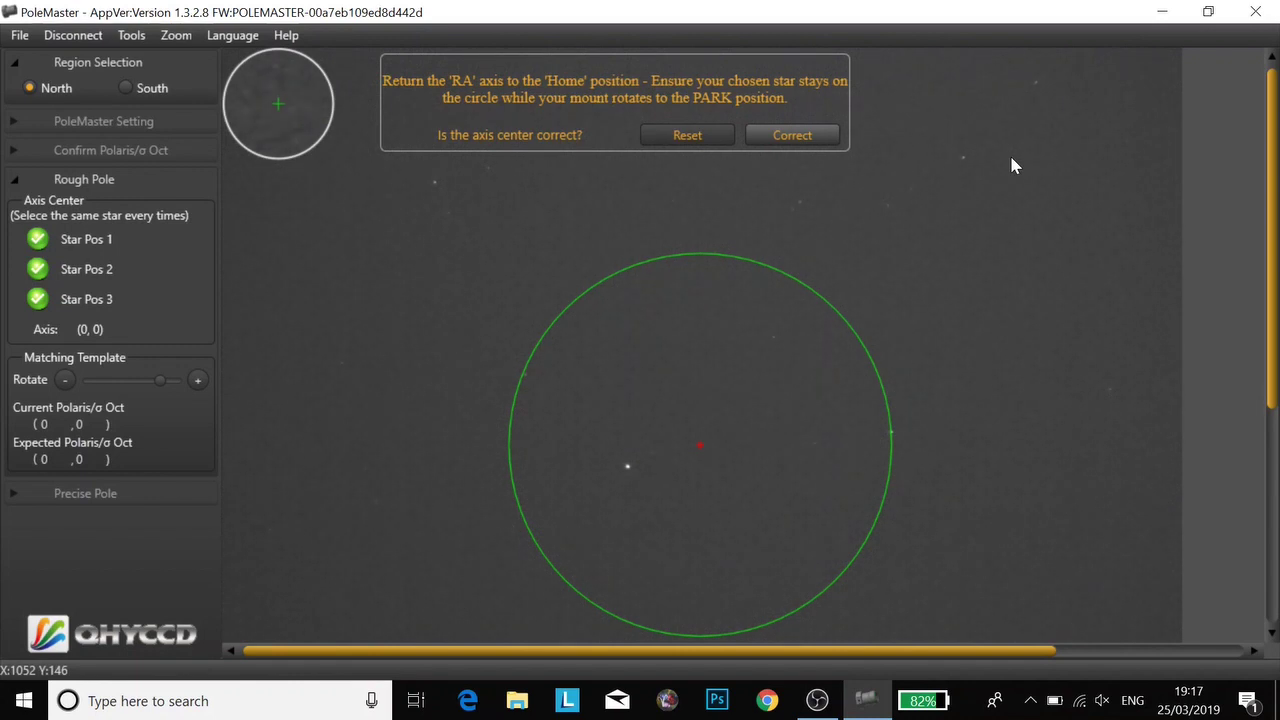
click(821, 135)
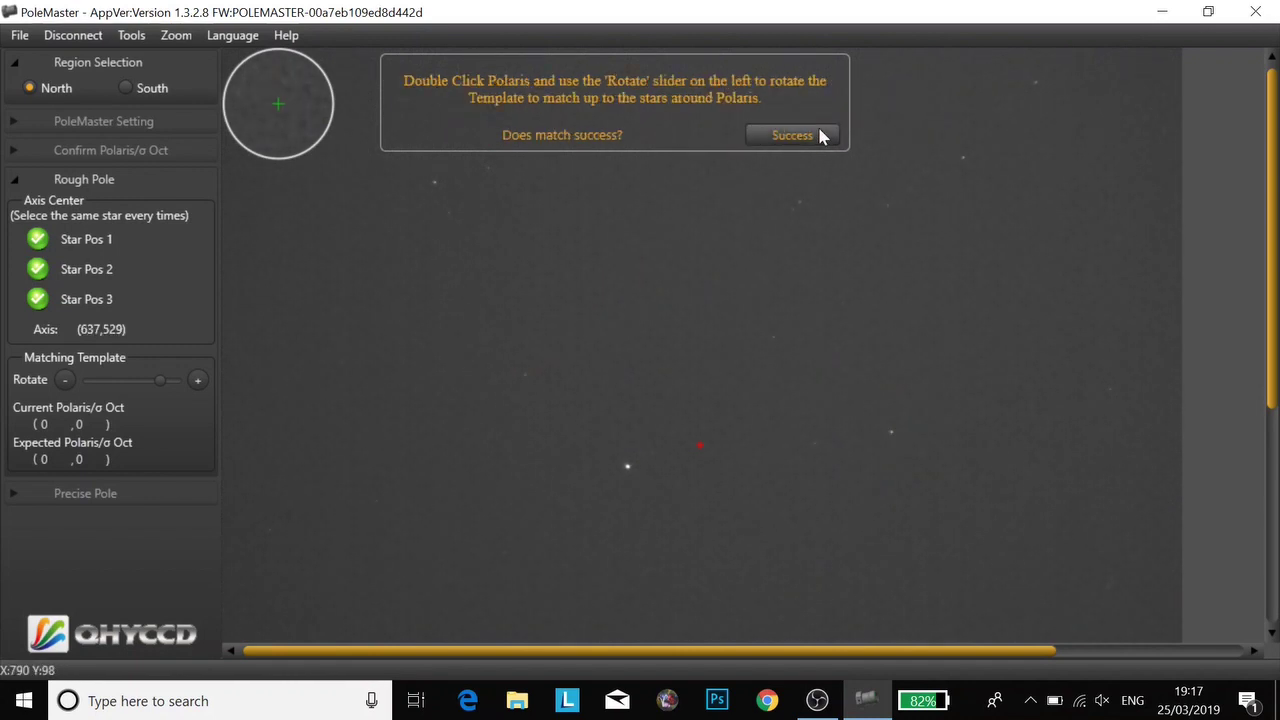
Place the template on Polaris again, rotate it slightly to match the surrounding stars, and confirm the match.
double_click(628, 467)
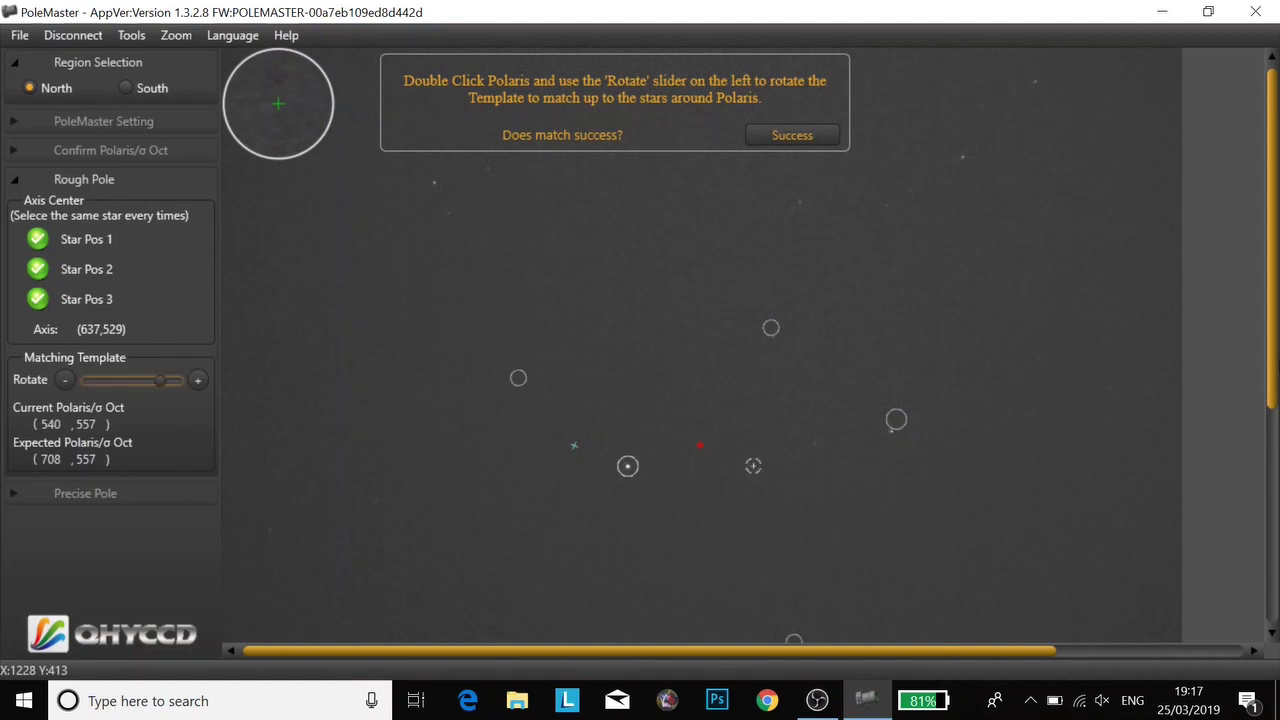
key(Right)
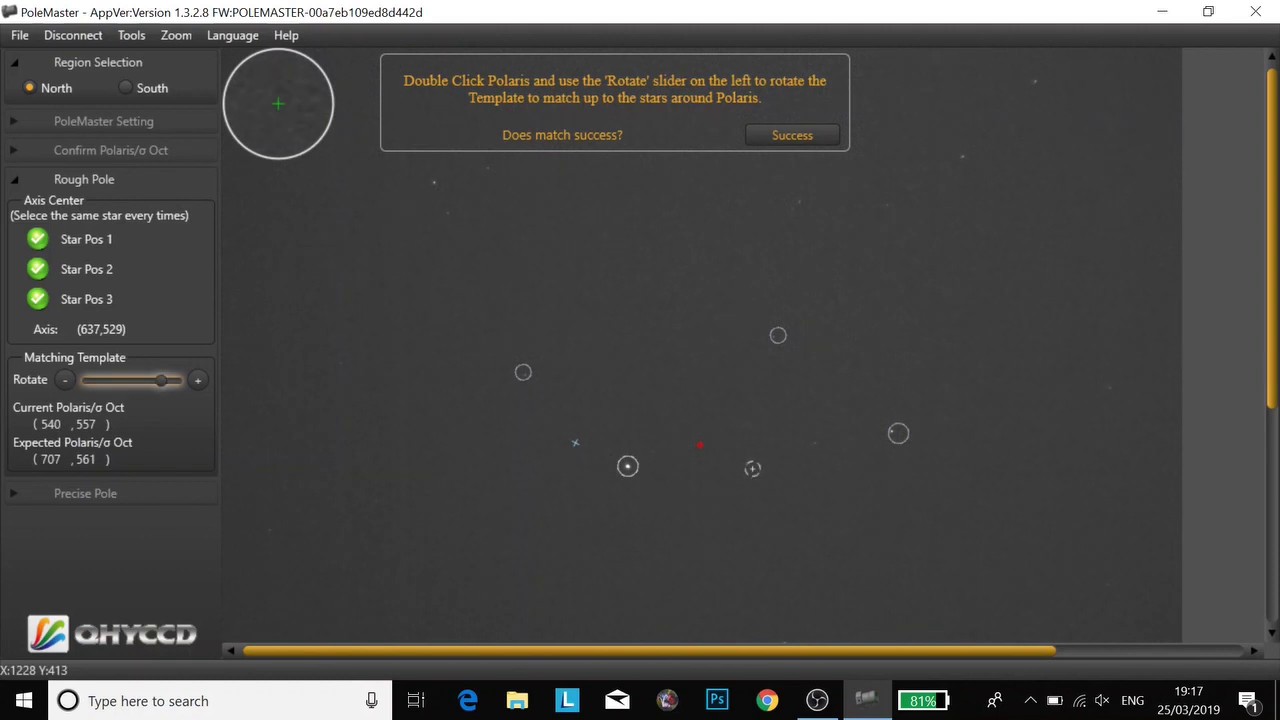
click(819, 138)
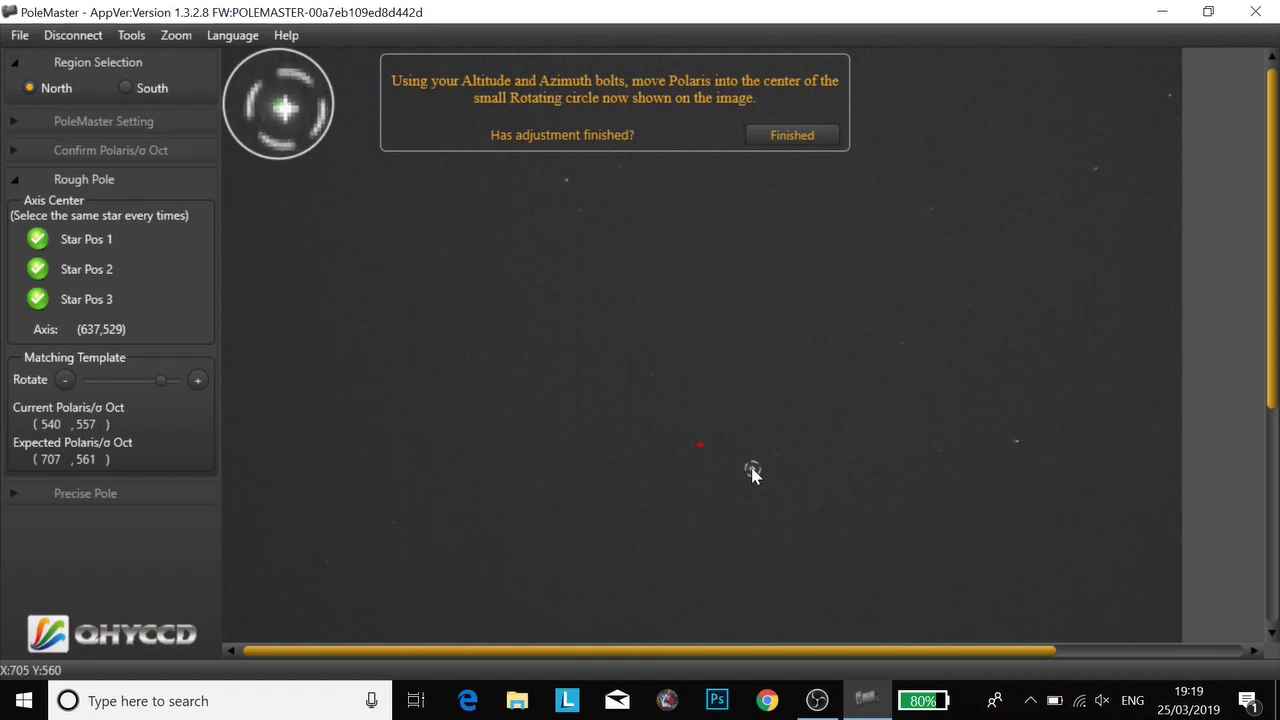
Complete the rough altitude and azimuth adjustment, mark Polaris at its new position, and confirm the template match.
click(792, 135)
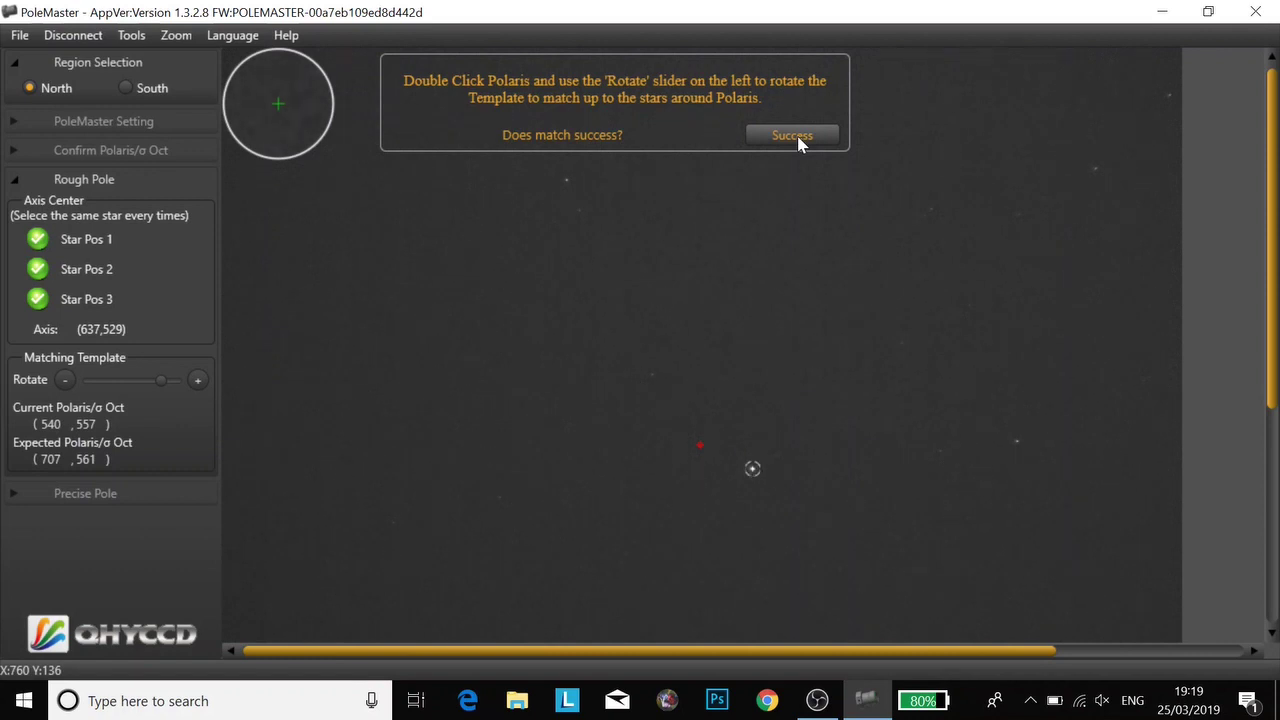
double_click(753, 469)
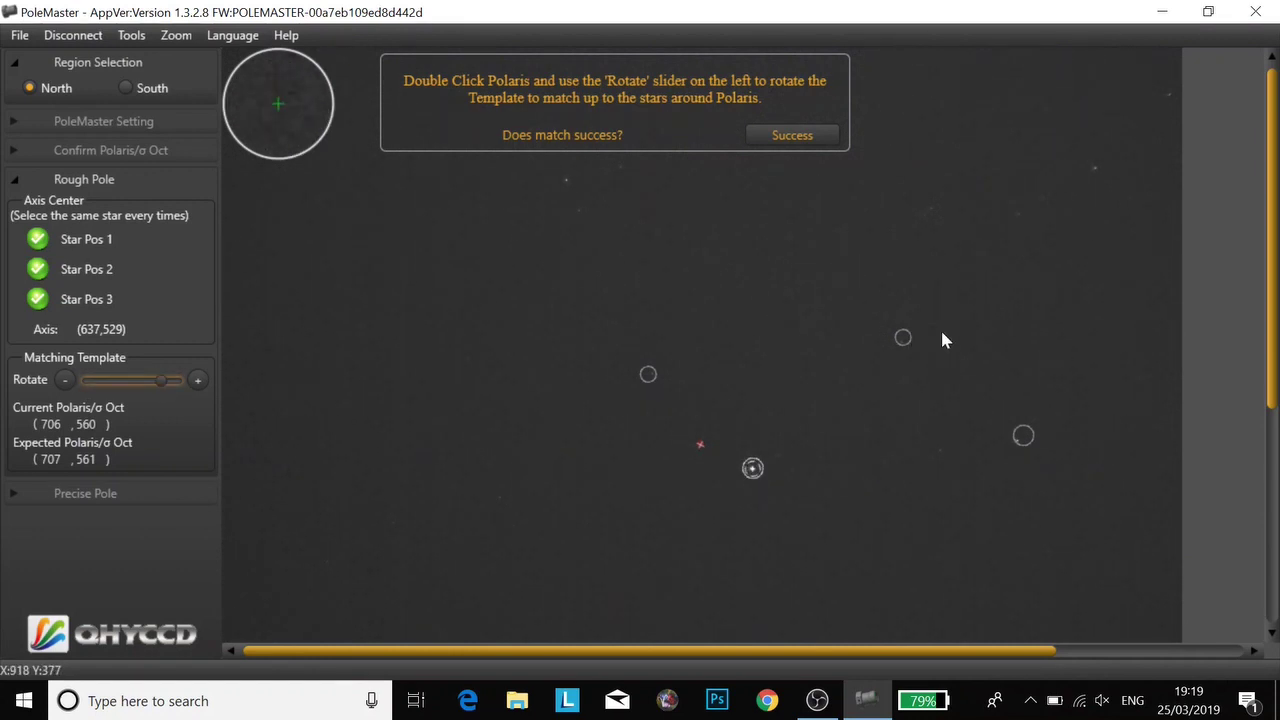
click(806, 144)
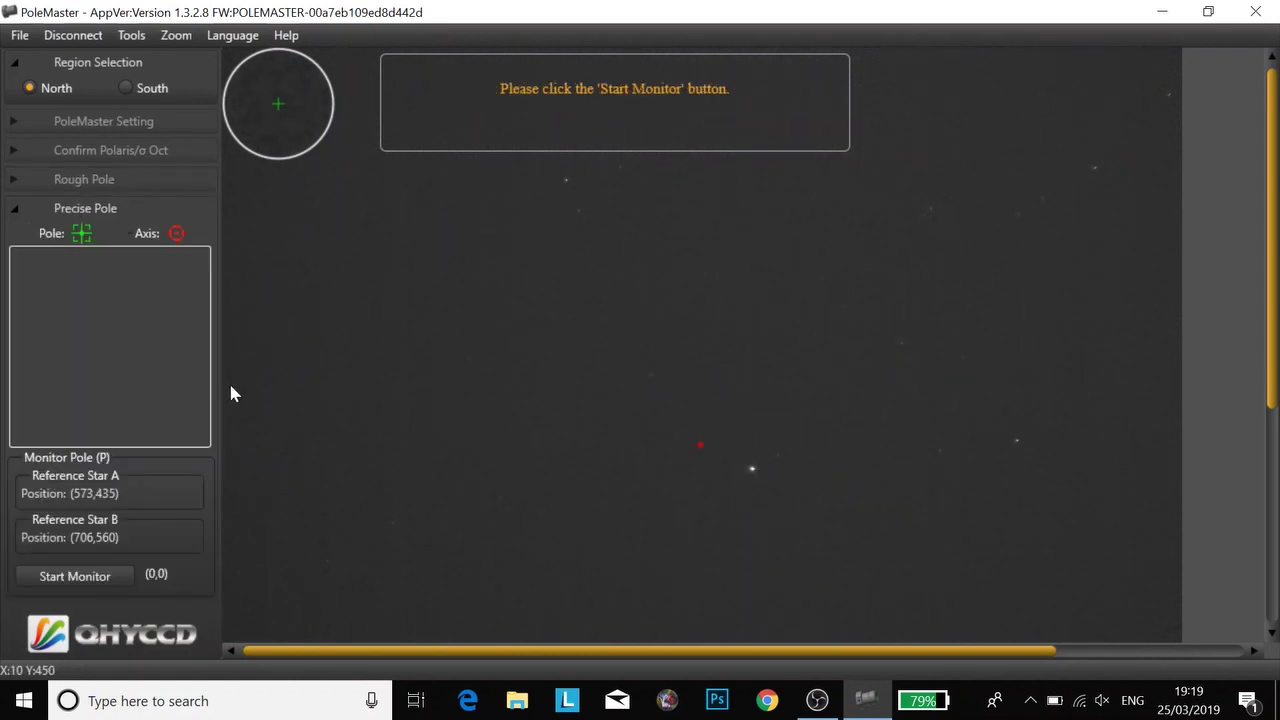
Monitor the pole while aligning it with the axis circle, finish the precise alignment, and disconnect the camera.
click(109, 581)
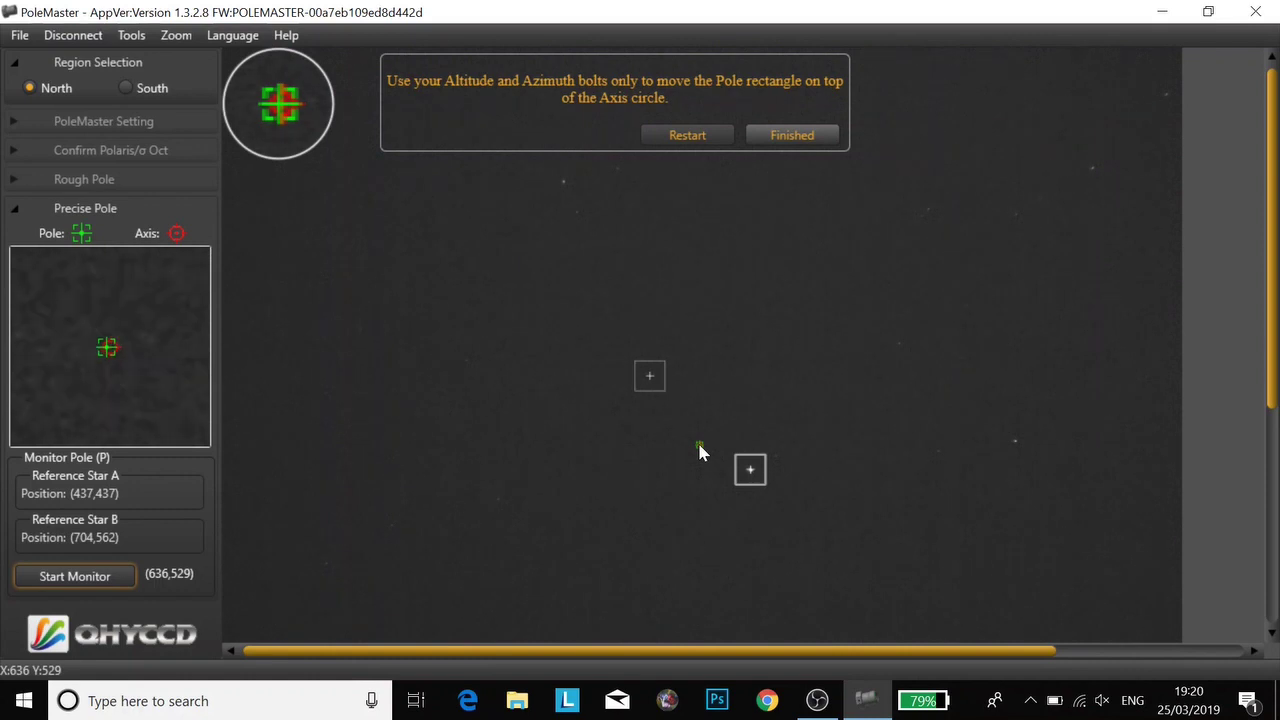
click(806, 136)
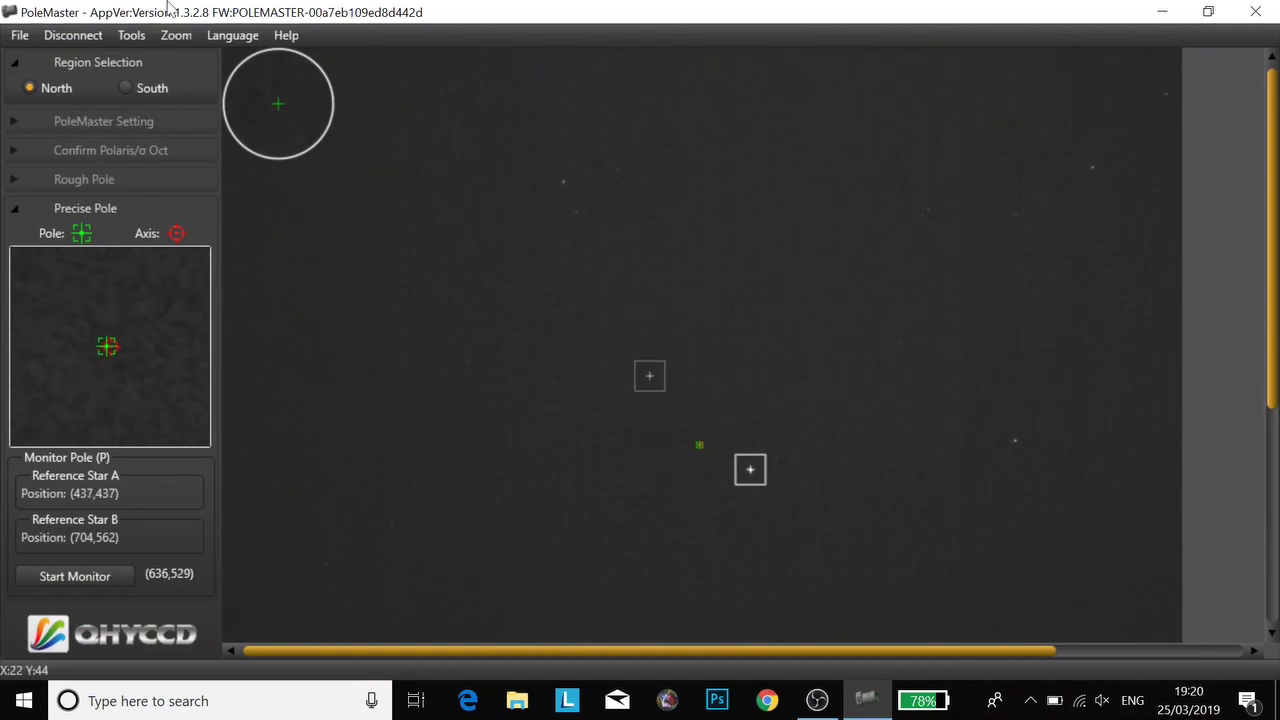
click(90, 44)
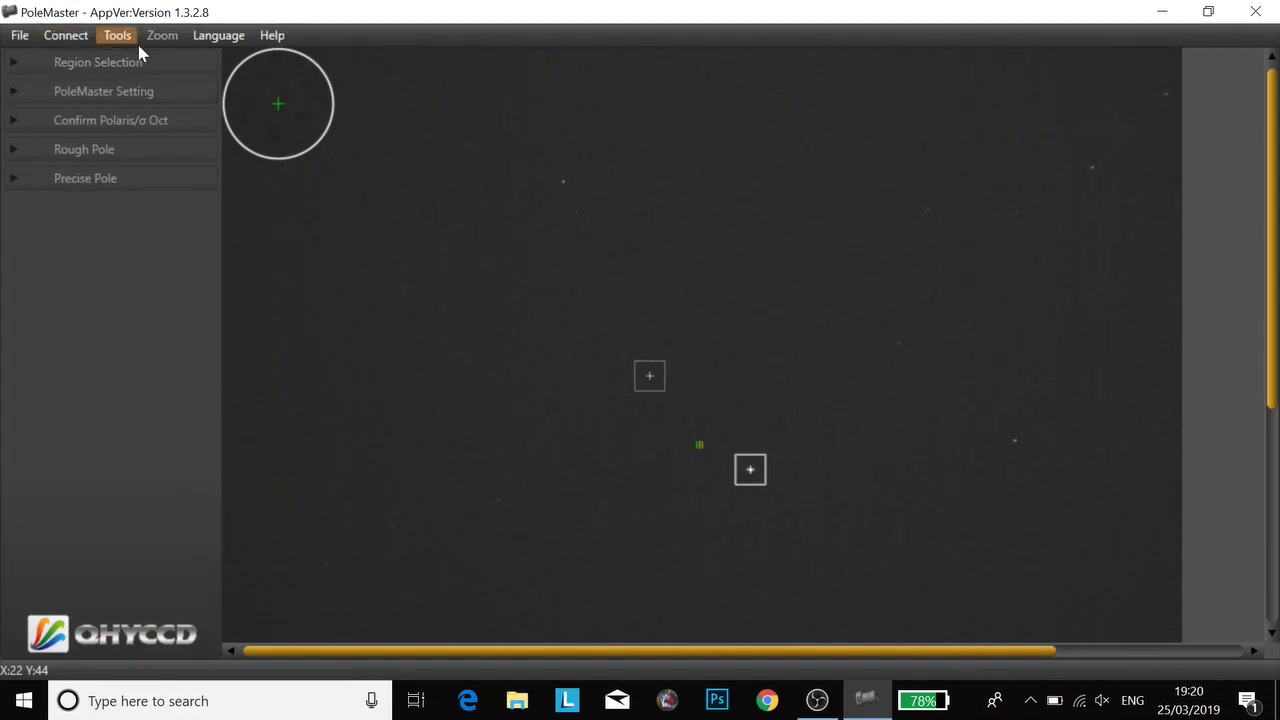
Check the OBS recording, minimize the OBS and PoleMaster windows, and open SharpCap 3.2.
click(818, 700)
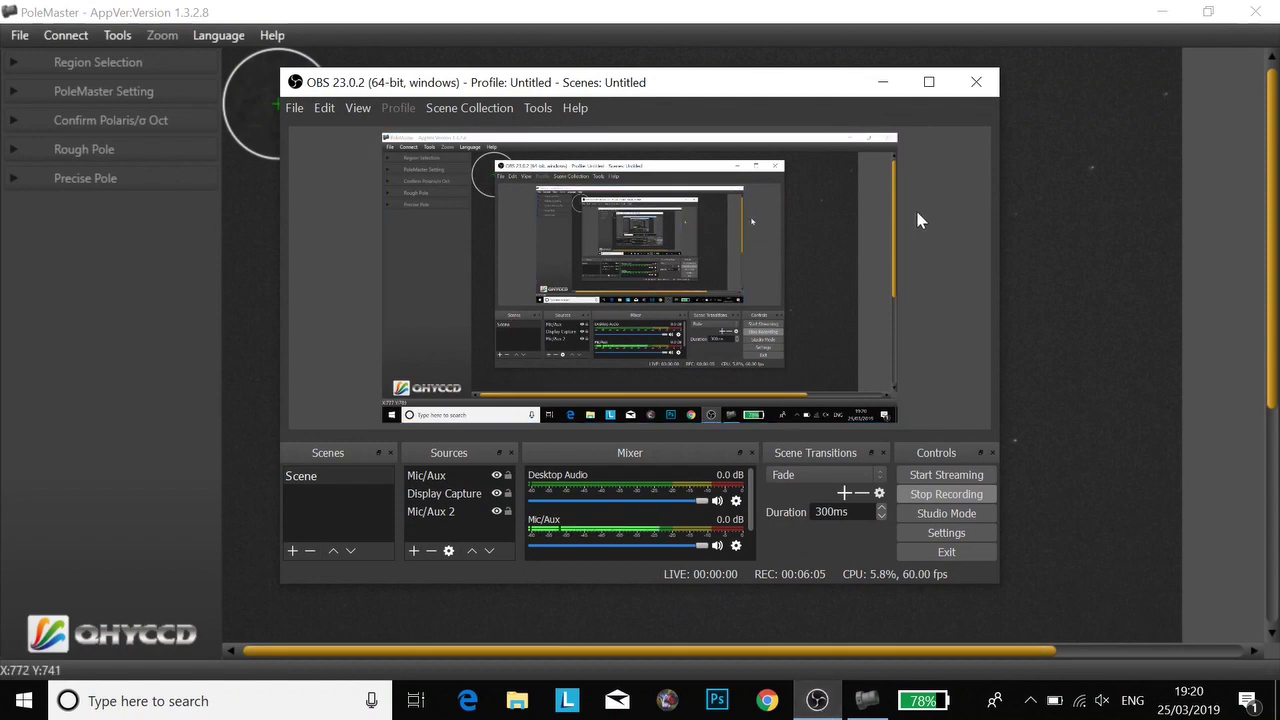
click(886, 80)
click(1164, 14)
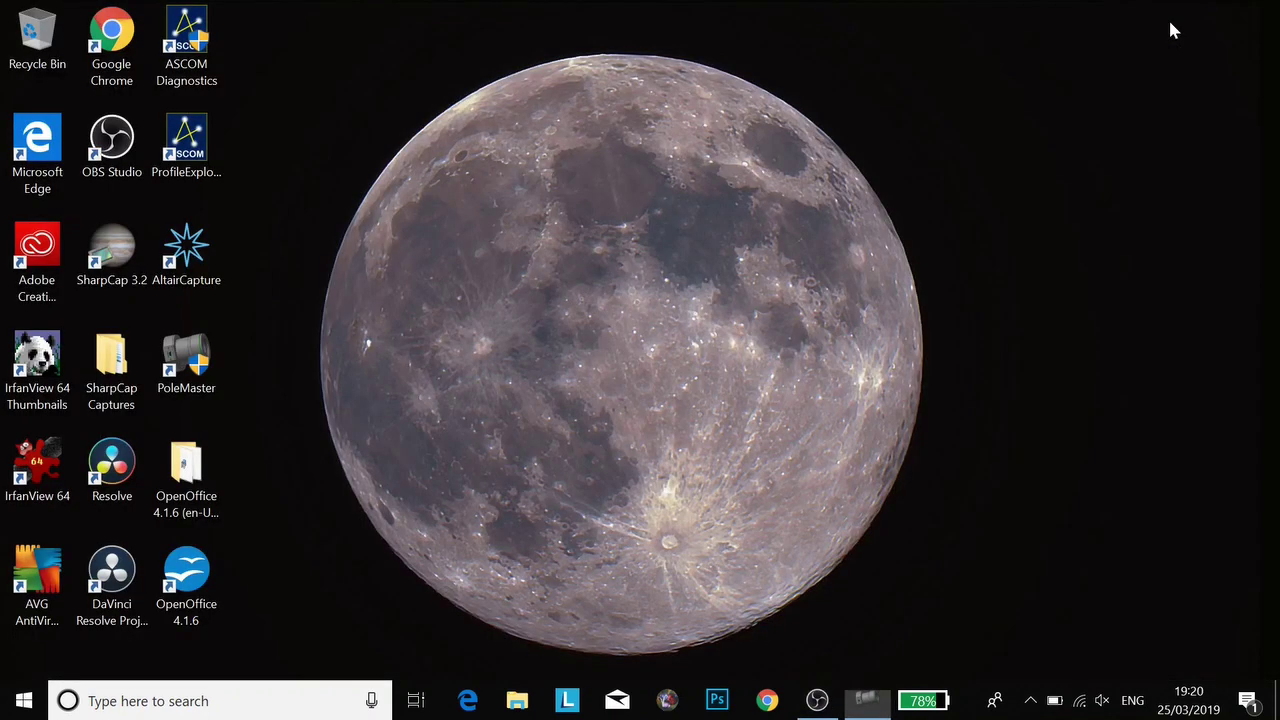
double_click(139, 236)
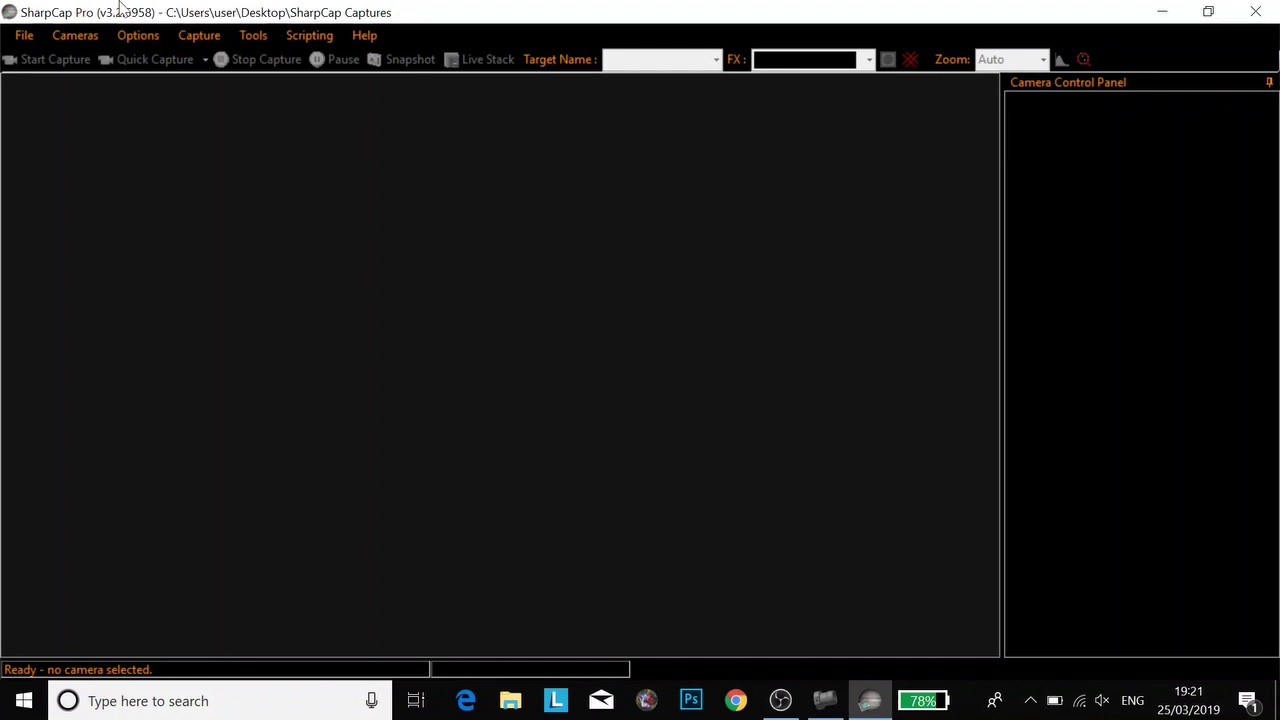
Connect the ALTAIR290C3(USB2.0) camera and set its exposure to 443 ms.
click(70, 45)
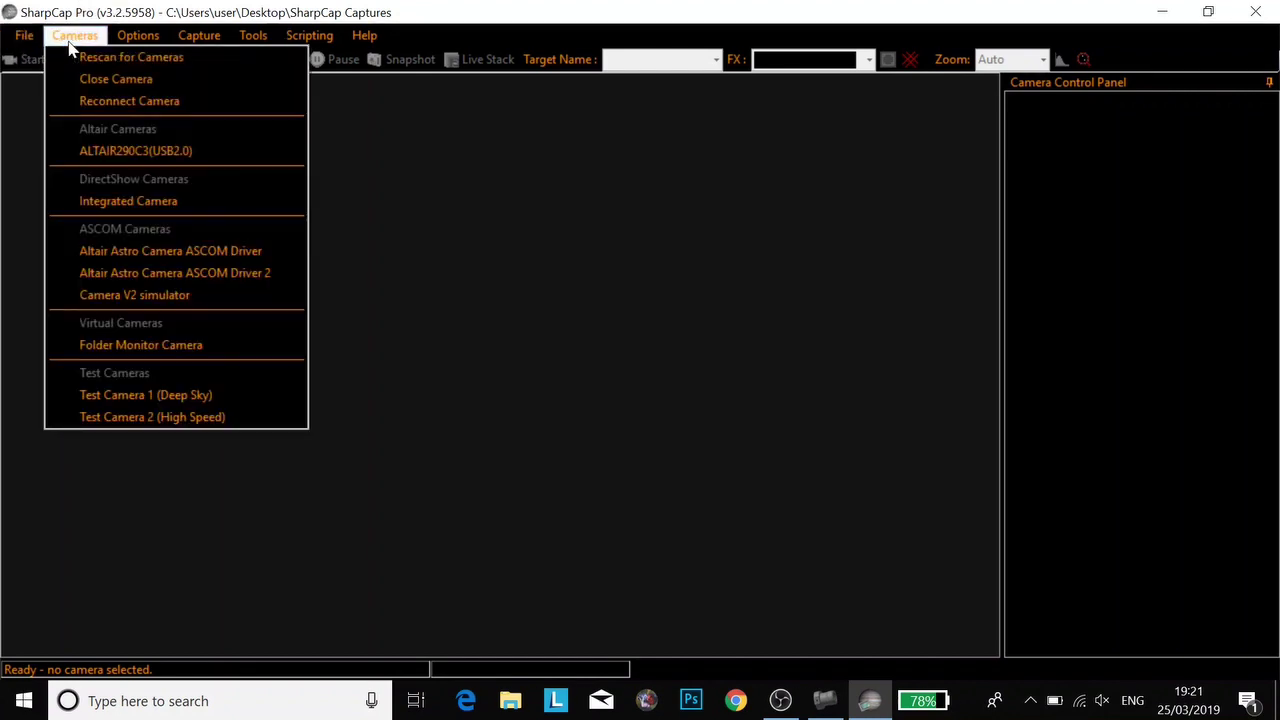
click(116, 158)
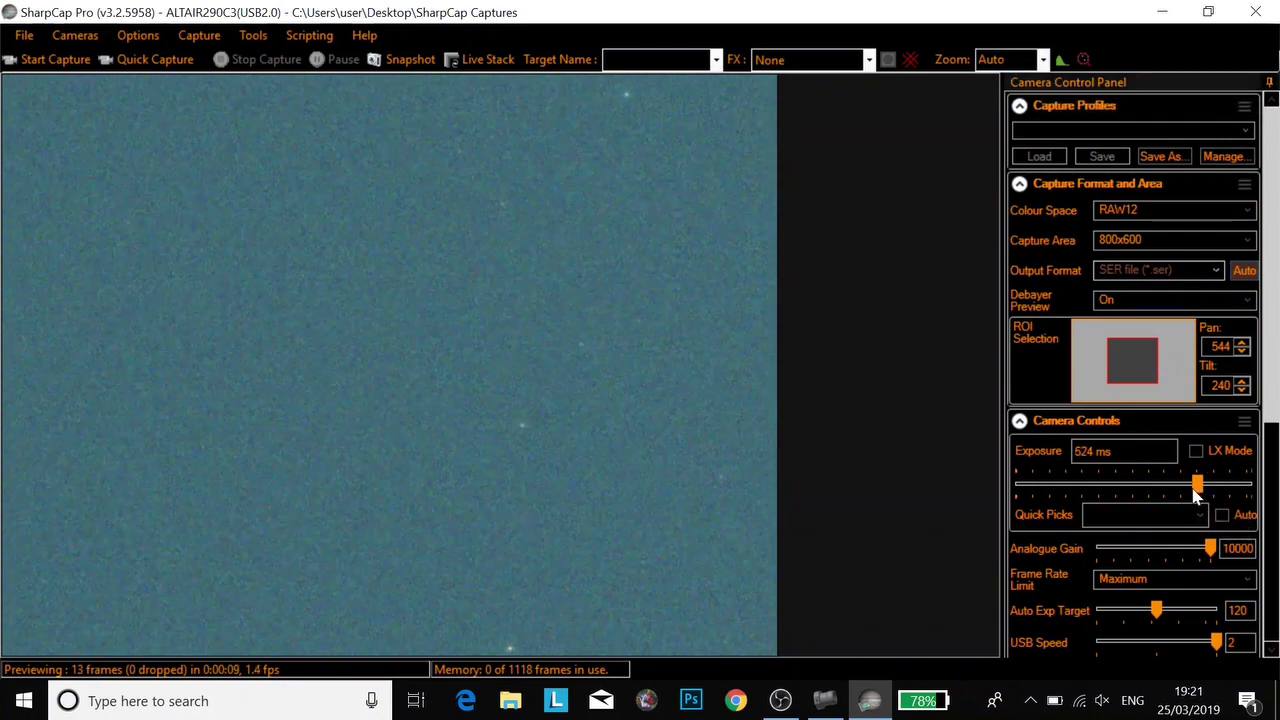
mouse_move(1201, 490)
mouse_down()
mouse_move(1189, 490)
mouse_move(1196, 500)
mouse_up()
Start the Polar Align tool and set the capture area to 1920x1080 so more stars are in the frame.
click(253, 35)
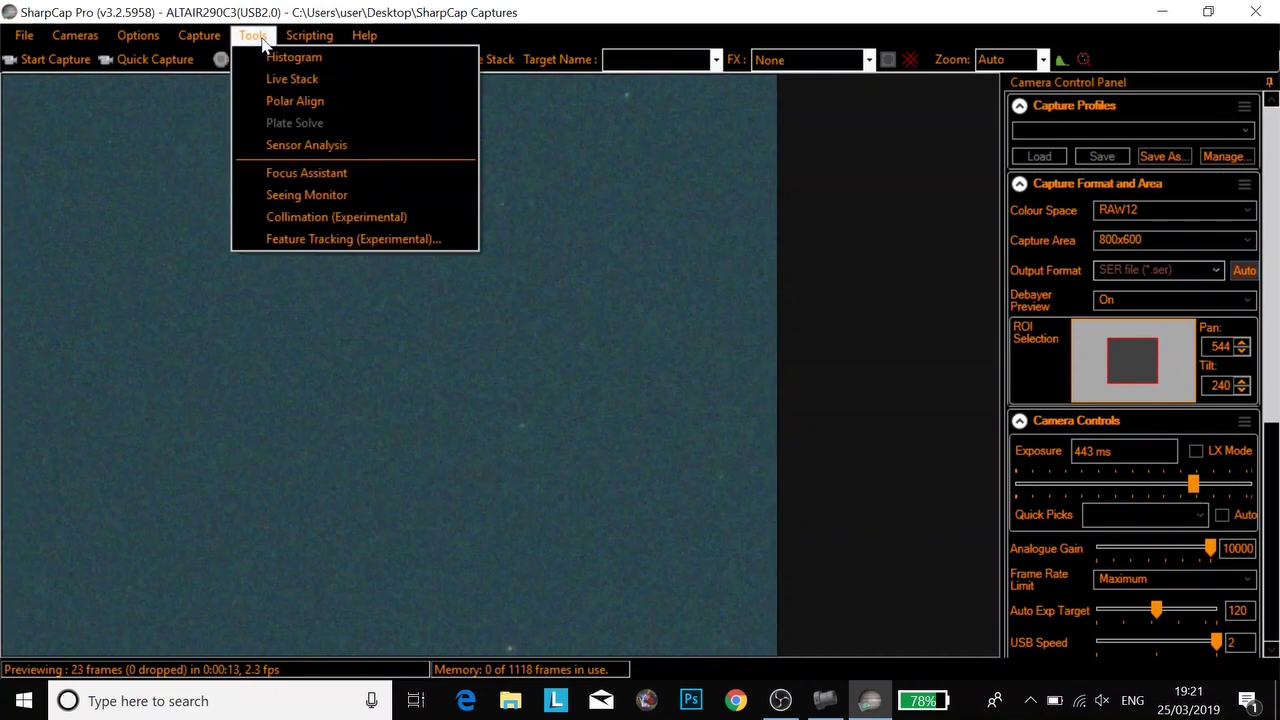
click(295, 100)
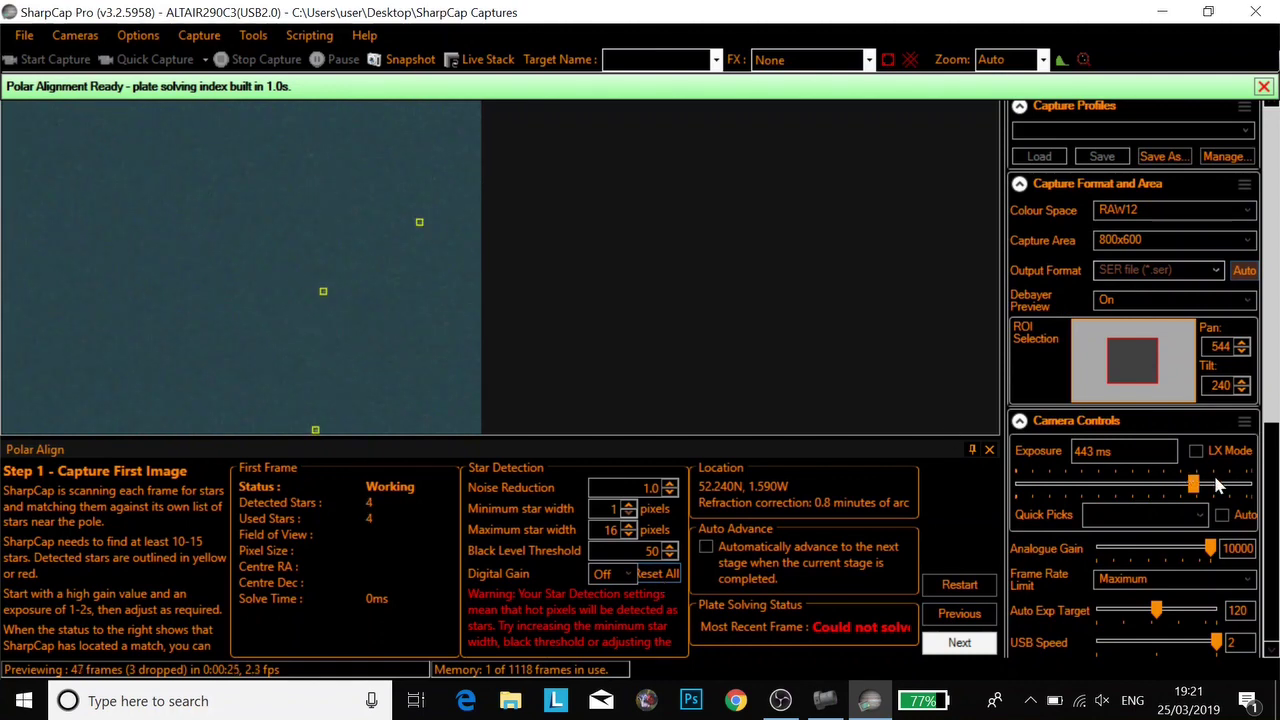
click(1180, 238)
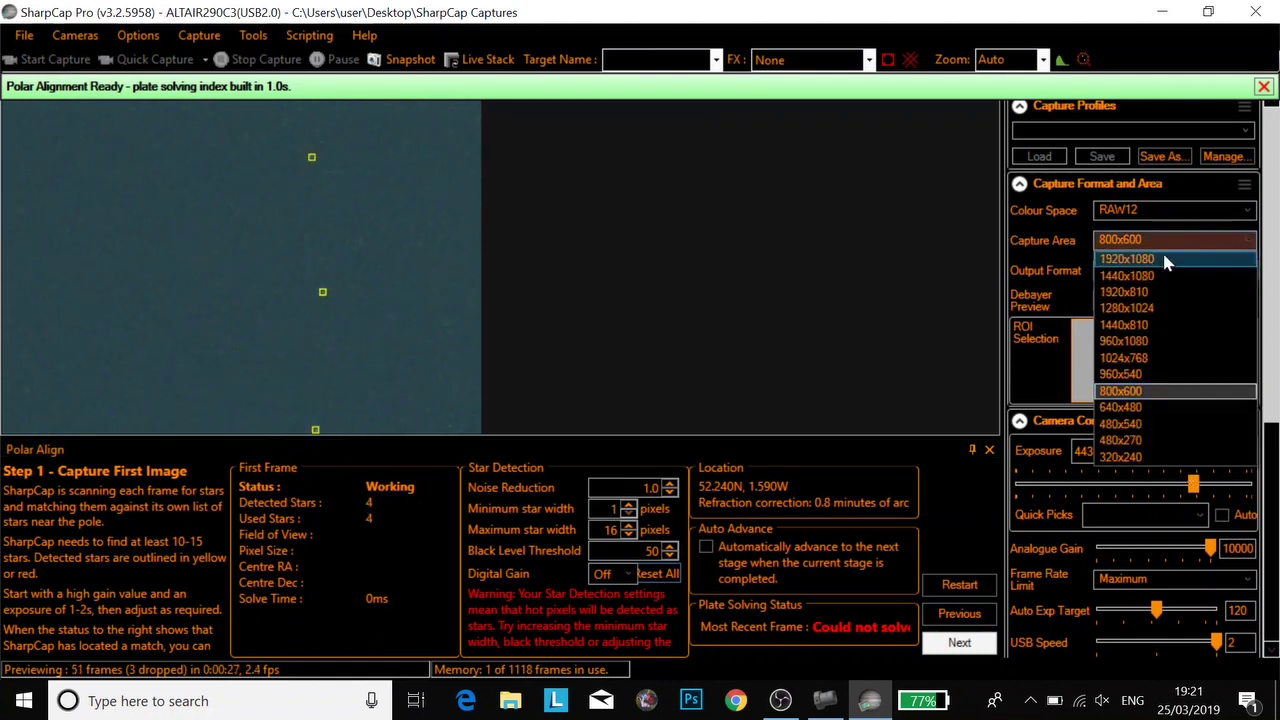
click(1160, 266)
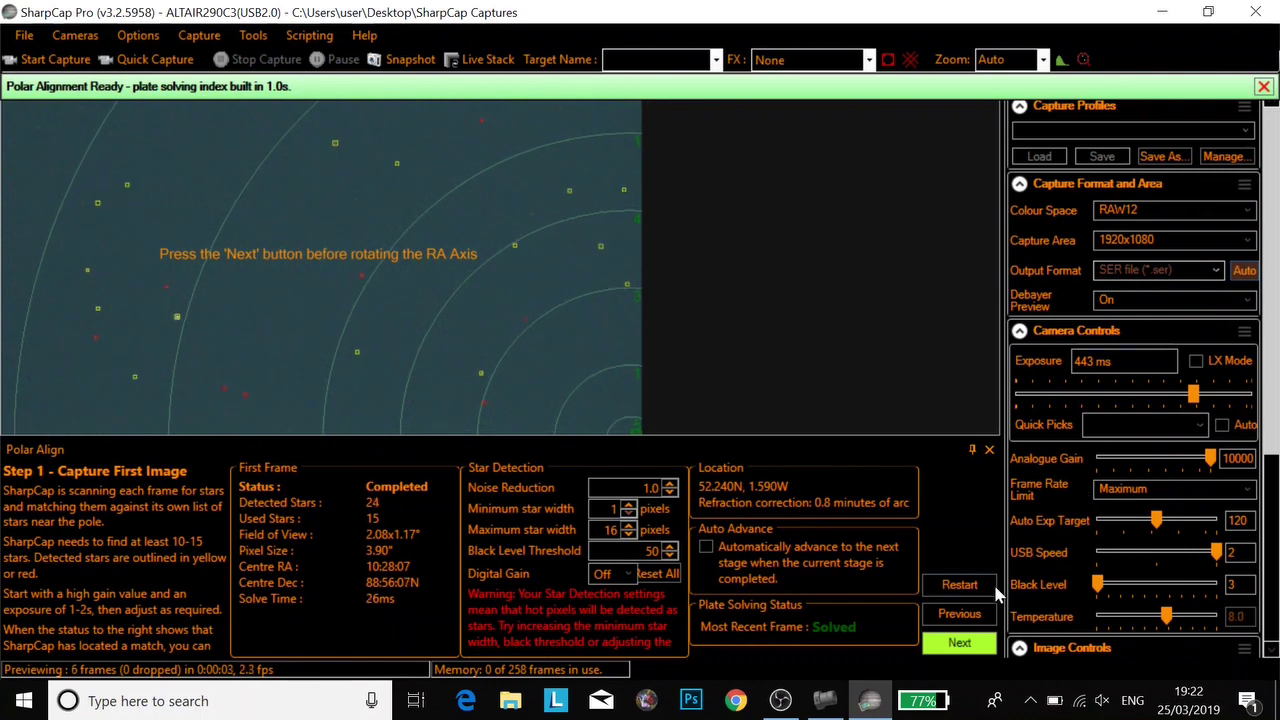
Advance polar alignment through the second image capture to the final mount adjustment, and switch to OBS.
click(960, 643)
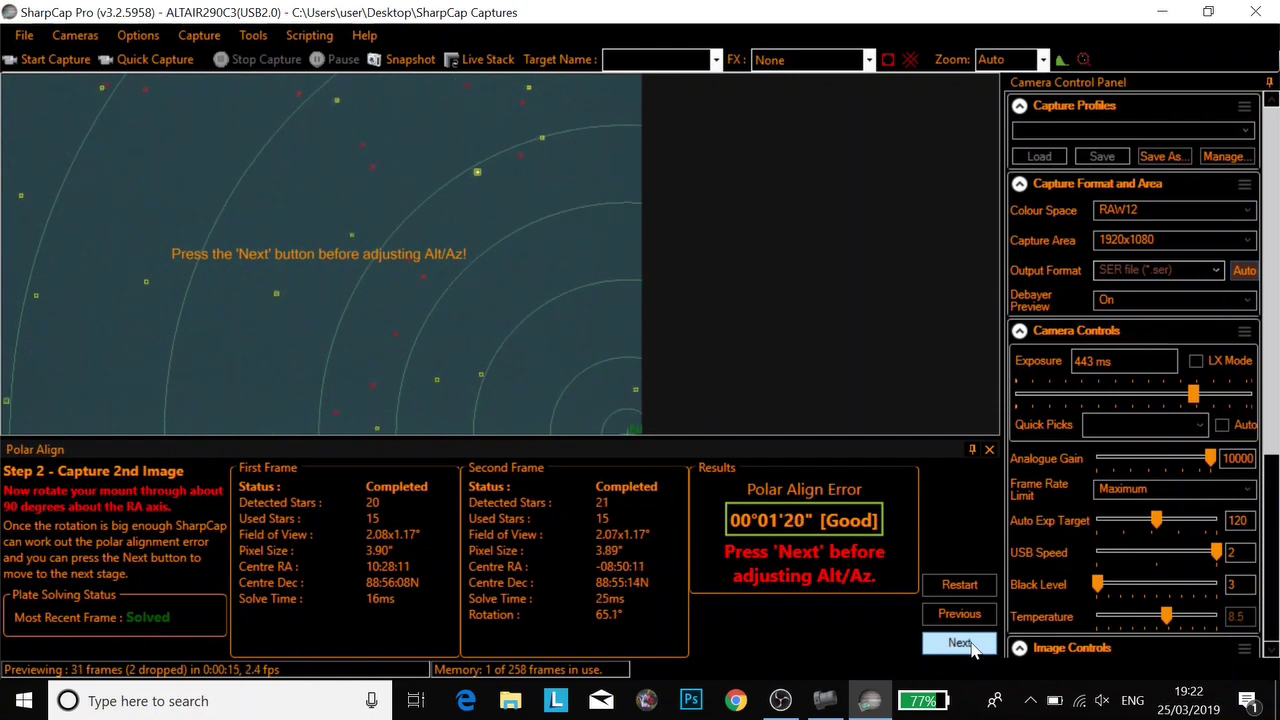
click(960, 643)
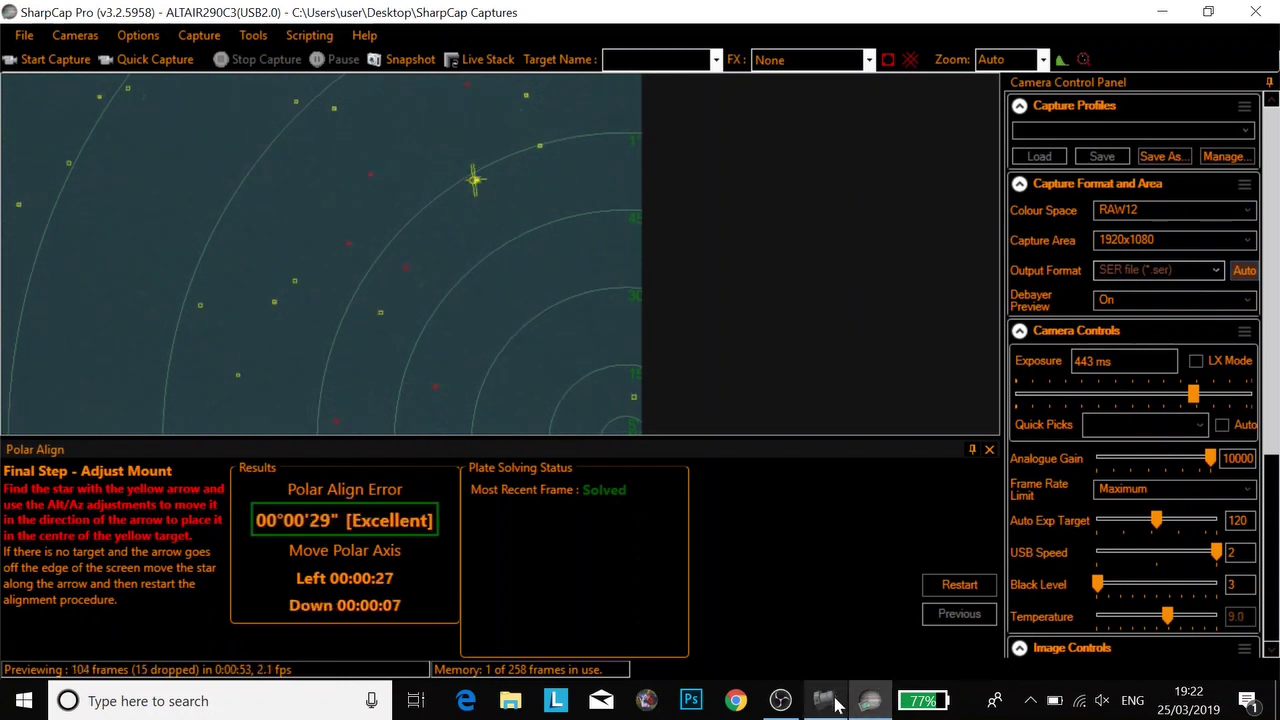
mouse_move(820, 710)
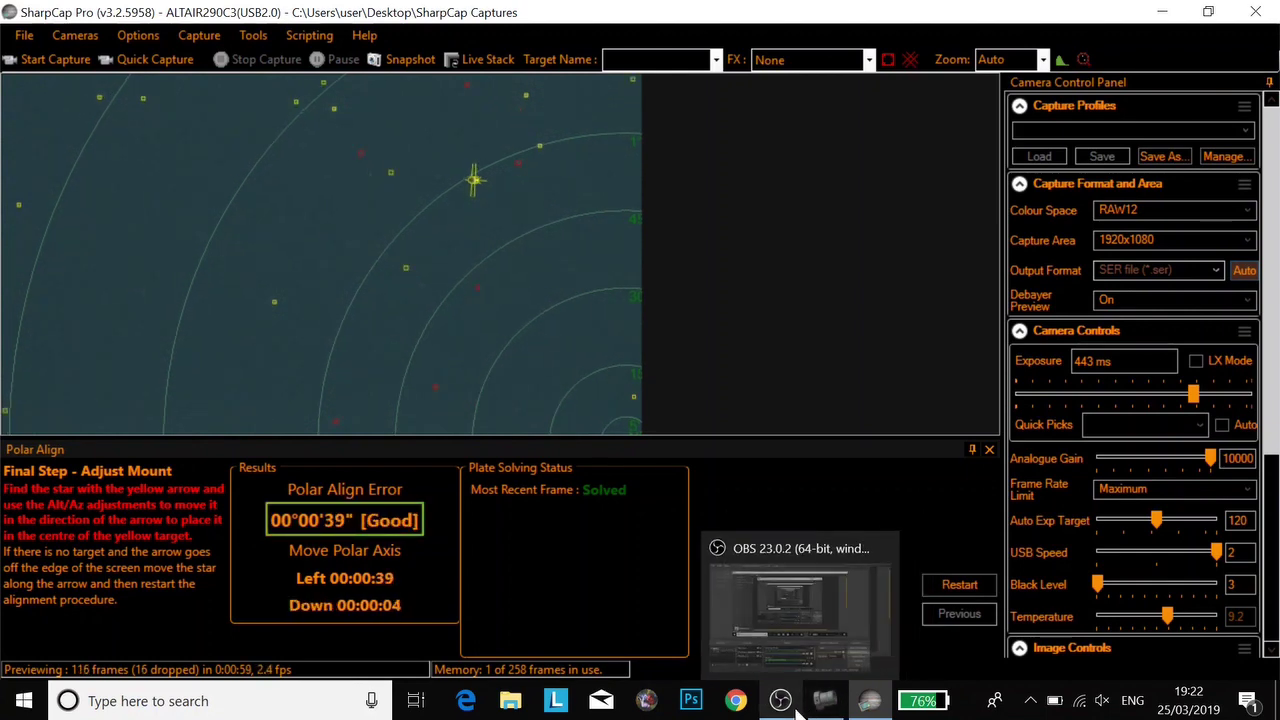
click(780, 605)
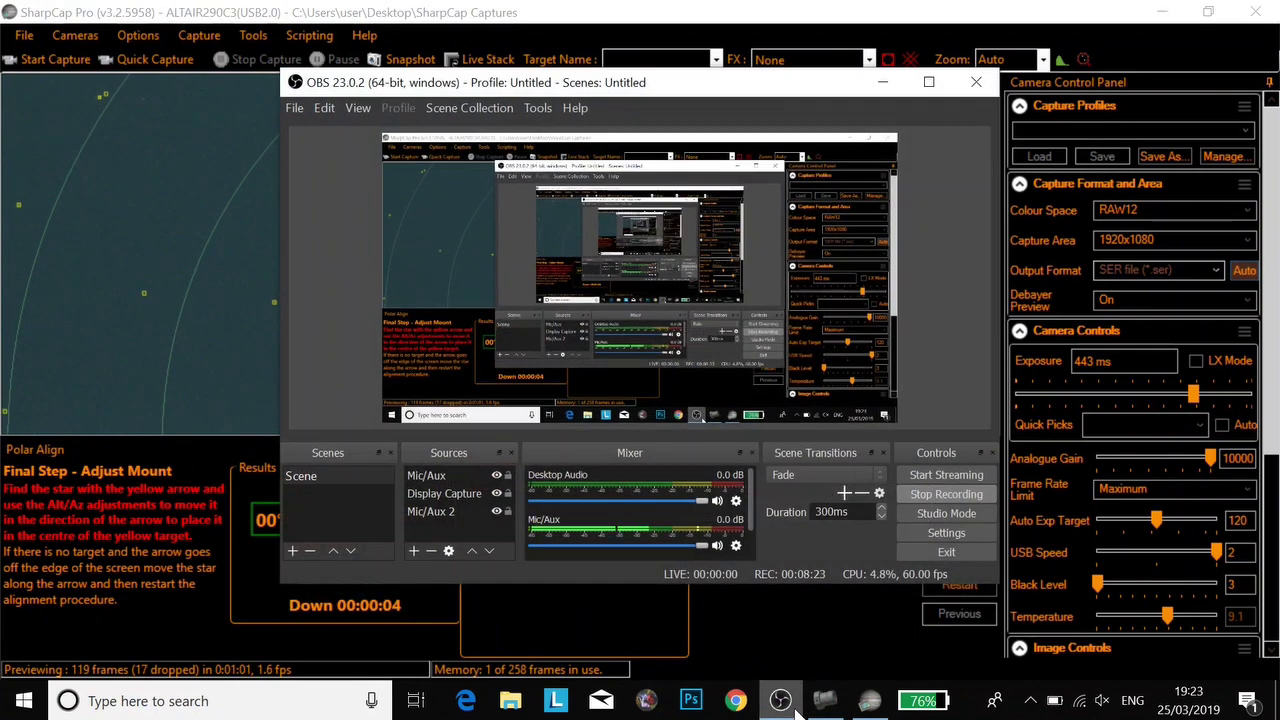